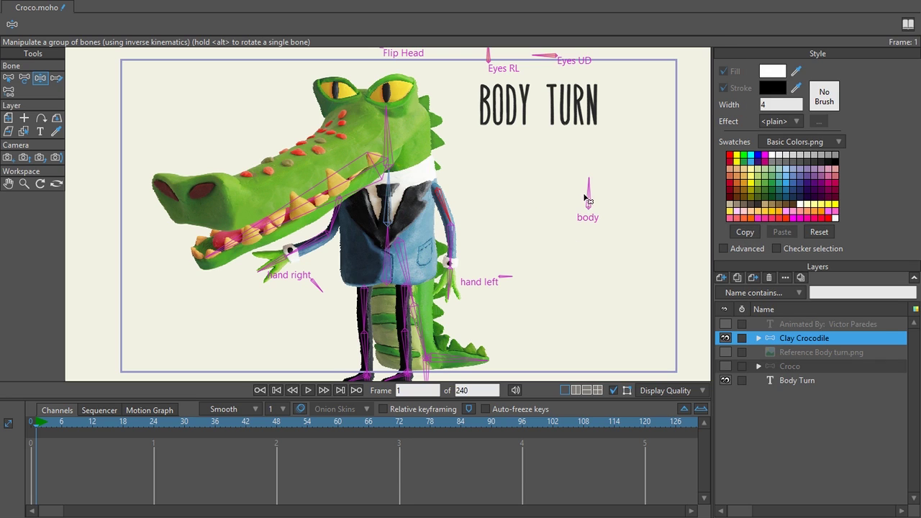
Swing the body bone until the crocodile's torso faces front, keyed at frame 0
{"action": "left_click_drag", "start_coordinate": [590, 194], "coordinate": [525, 203]}
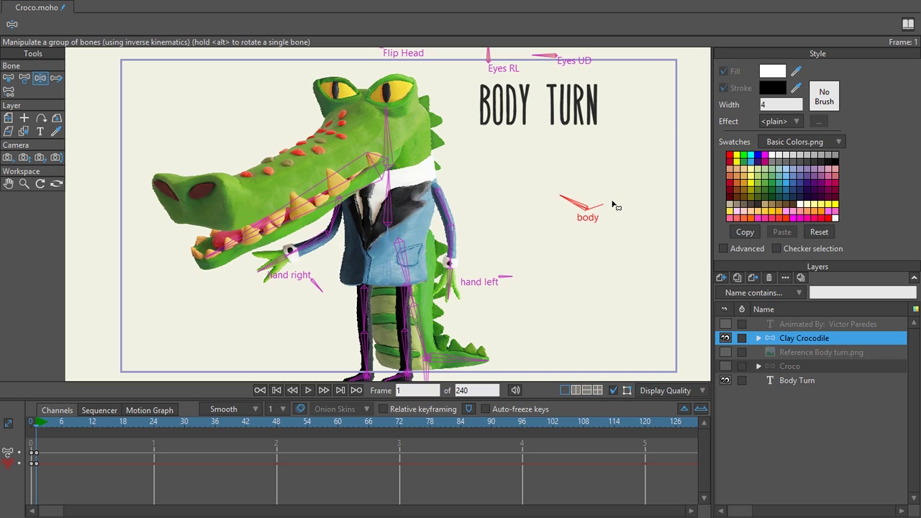
{"action": "left_click_drag", "start_coordinate": [569, 208], "coordinate": [547, 214]}
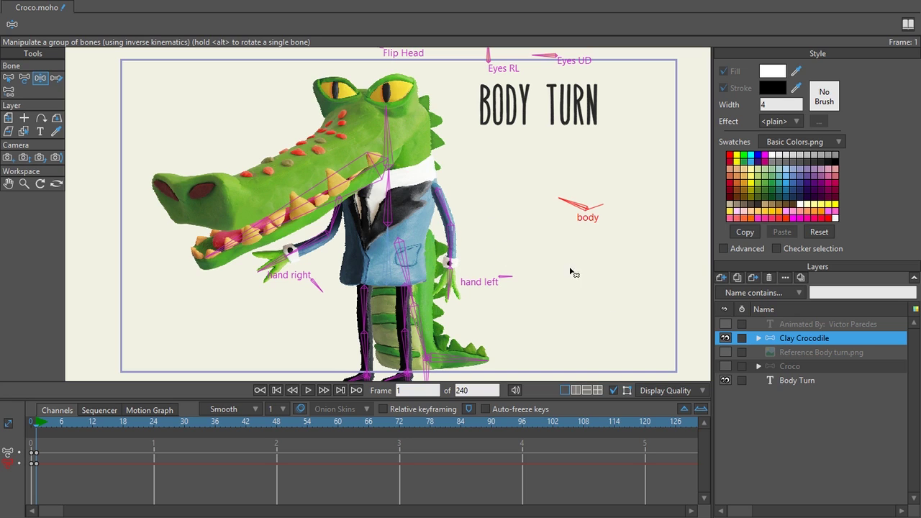
Hide Clay Crocodile's head, mouth, arm, leg, back and tail layers, leaving the suit torso
{"action": "left_click", "coordinate": [758, 338]}
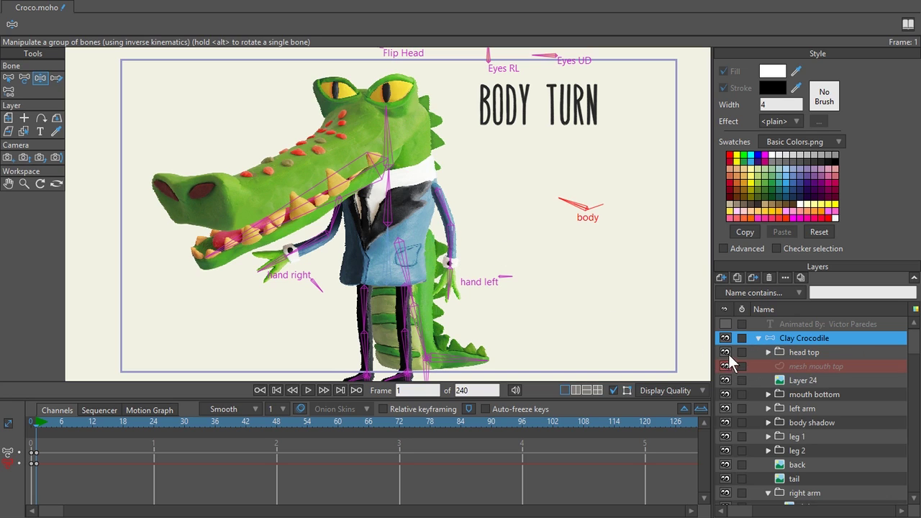
{"action": "left_click_drag", "start_coordinate": [727, 352], "coordinate": [727, 405]}
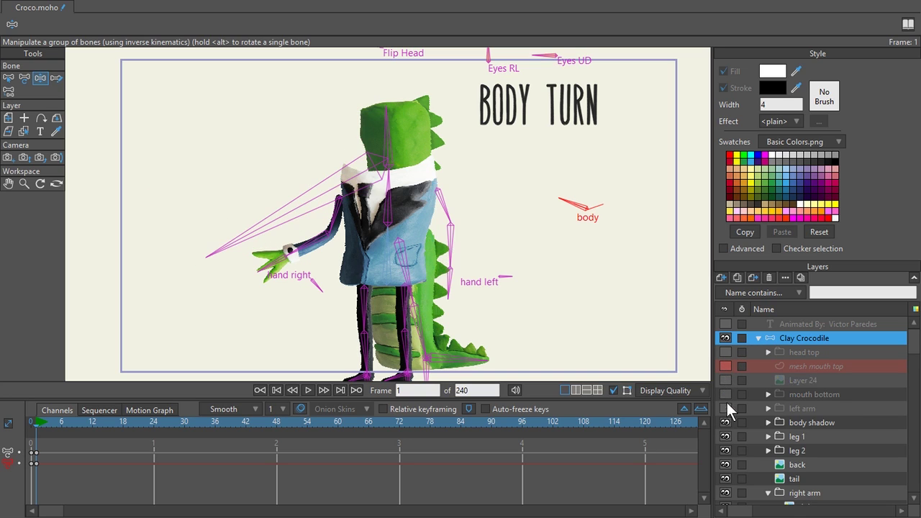
{"action": "left_click_drag", "start_coordinate": [727, 440], "coordinate": [726, 480]}
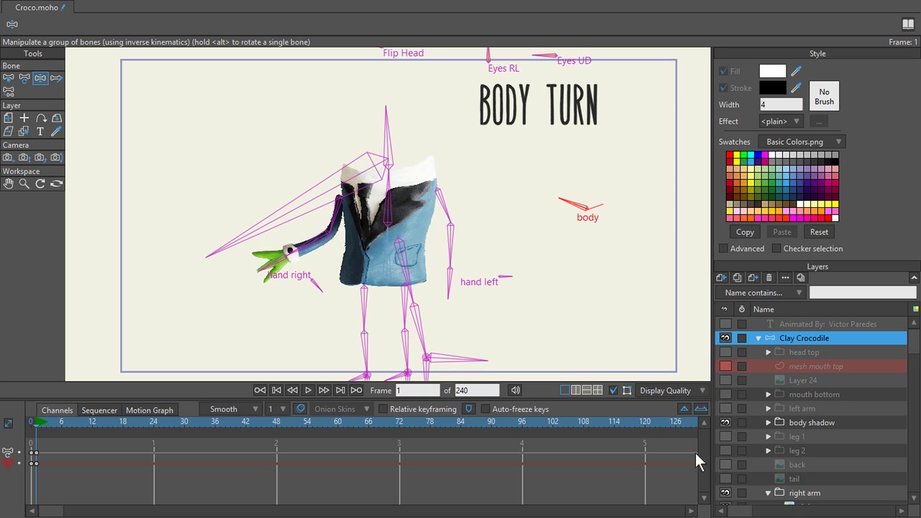
{"action": "scroll", "coordinate": [751, 386], "scroll_direction": "down", "scroll_amount": 1}
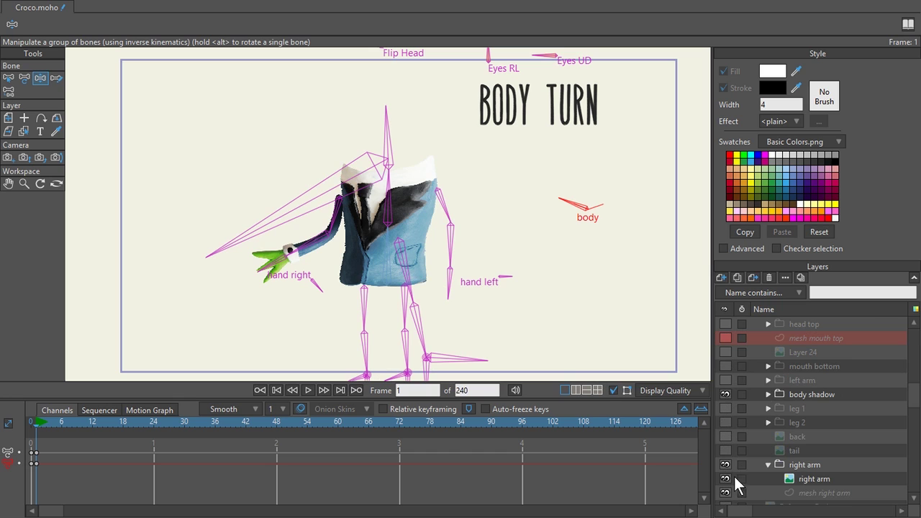
{"action": "left_click_drag", "start_coordinate": [726, 479], "coordinate": [726, 493]}
{"action": "scroll", "coordinate": [725, 493], "scroll_direction": "up", "scroll_amount": 1}
Preview a render of the current frame with Ctrl+R, then close the render window
{"action": "key", "text": "ctrl+r"}
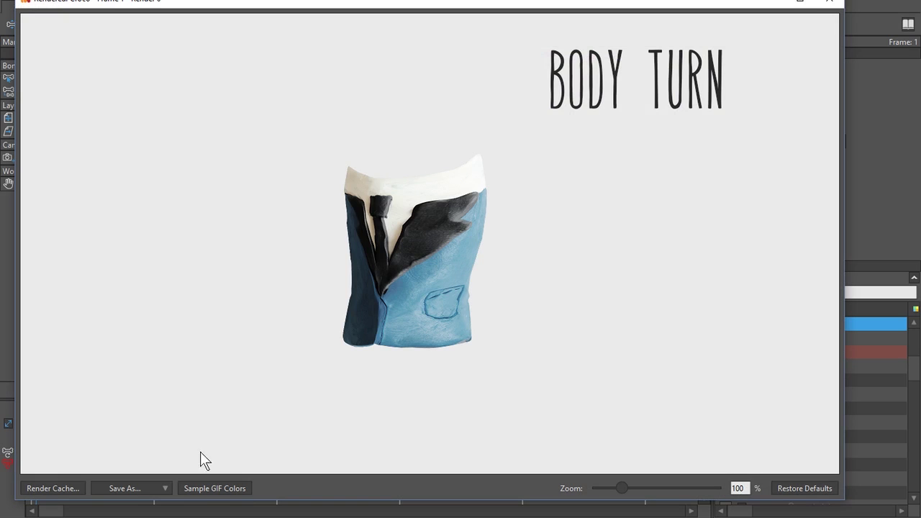
{"action": "left_click", "coordinate": [136, 488]}
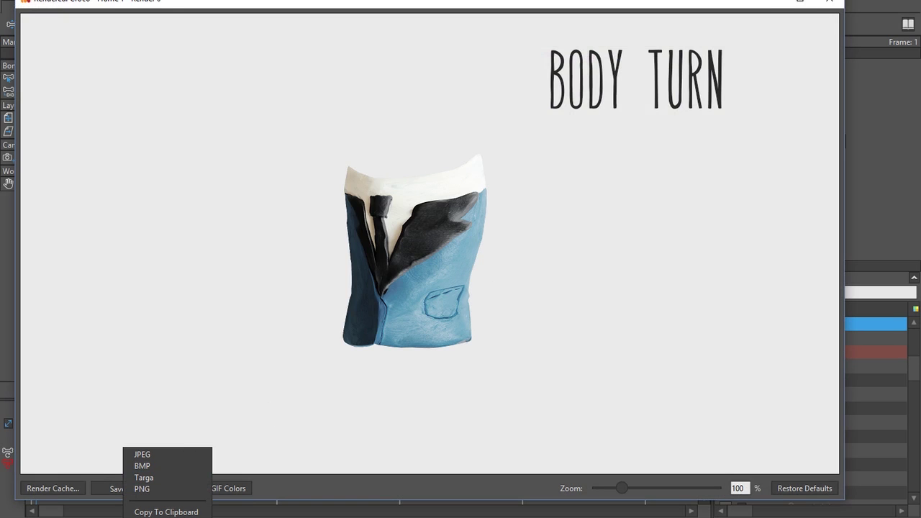
{"action": "left_click", "coordinate": [829, 2]}
{"action": "left_click", "coordinate": [828, 2]}
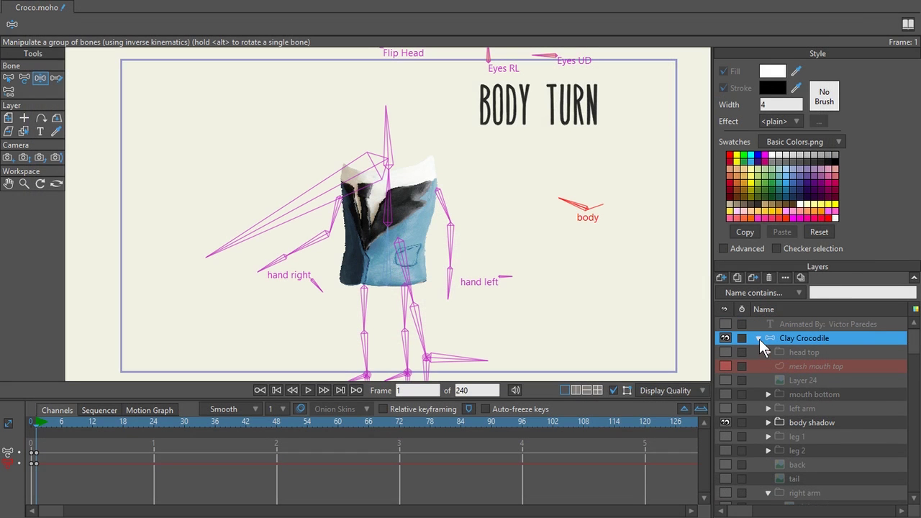
Collapse and hide the Clay Crocodile group and show the Reference Body turn.png image
{"action": "left_click", "coordinate": [759, 338]}
{"action": "left_click", "coordinate": [724, 337]}
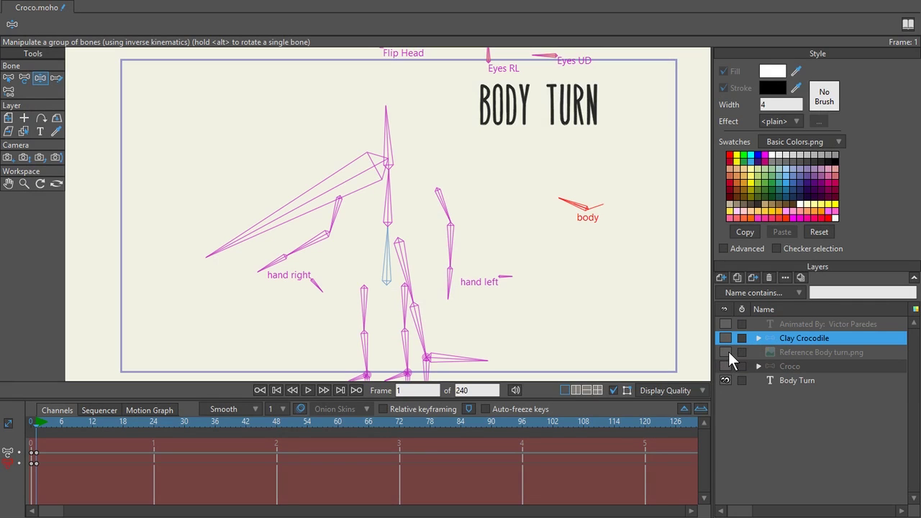
{"action": "left_click", "coordinate": [726, 351]}
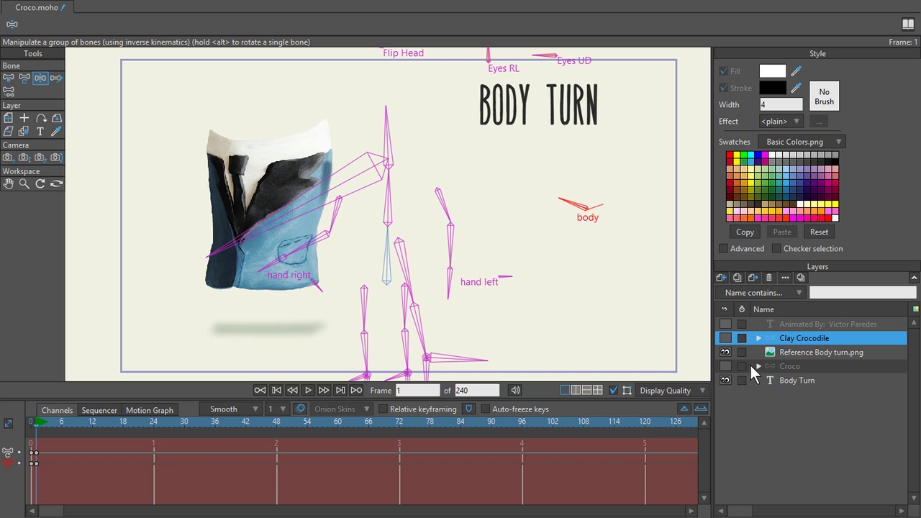
Delete the Clay Crocodile group layer without adding a new layer
{"action": "left_click", "coordinate": [722, 275]}
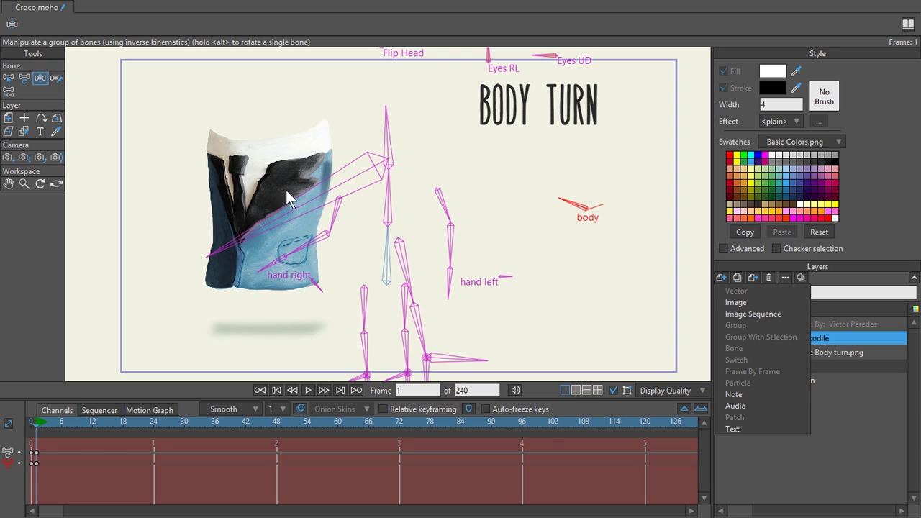
{"action": "left_click", "coordinate": [79, 446]}
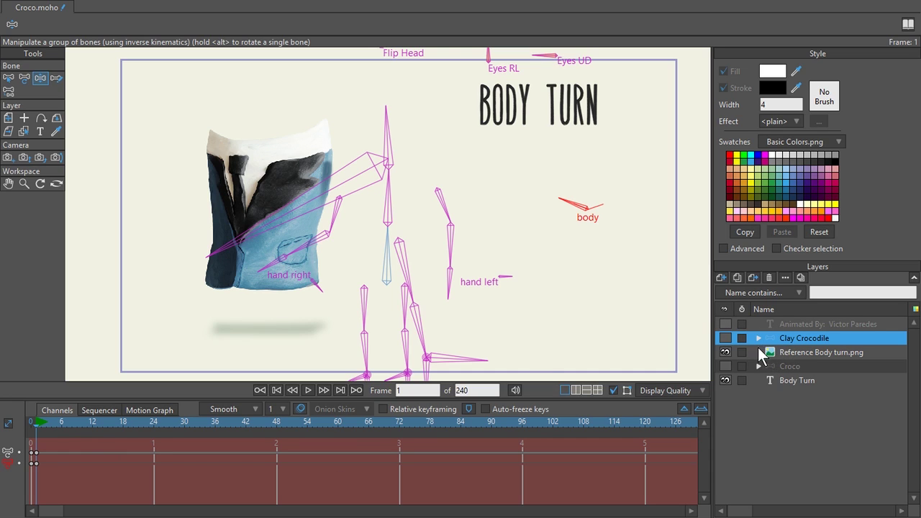
{"action": "left_click", "coordinate": [768, 277]}
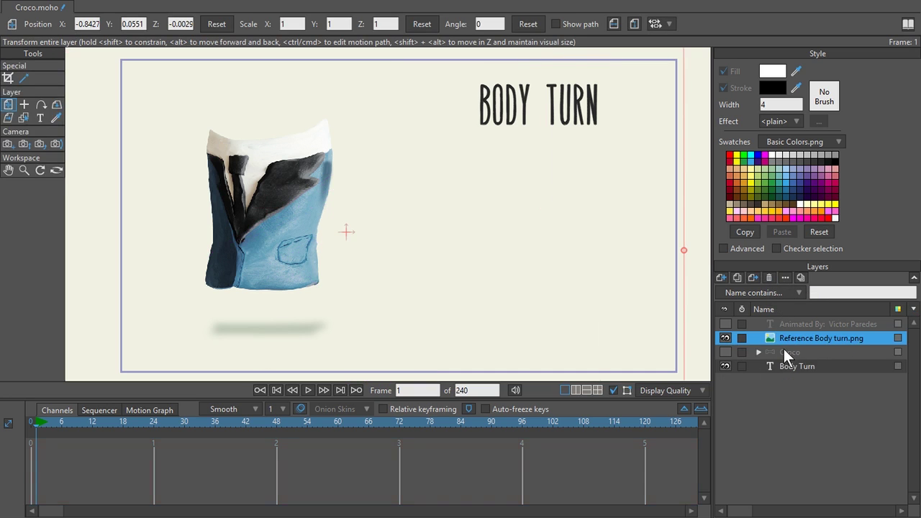
Show the Croco group and roughly scale and position it beside the reference torso
{"action": "left_click", "coordinate": [782, 352]}
{"action": "left_click", "coordinate": [725, 352]}
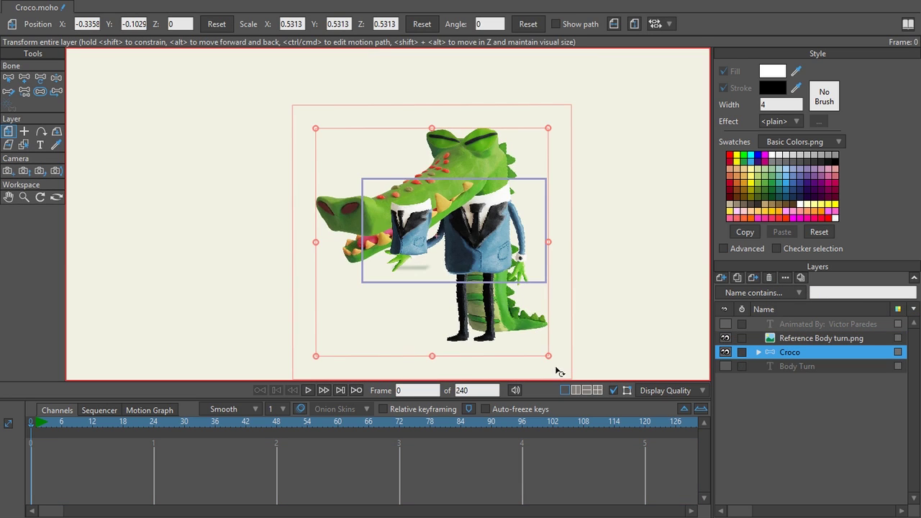
{"action": "left_click_drag", "start_coordinate": [548, 357], "coordinate": [460, 269]}
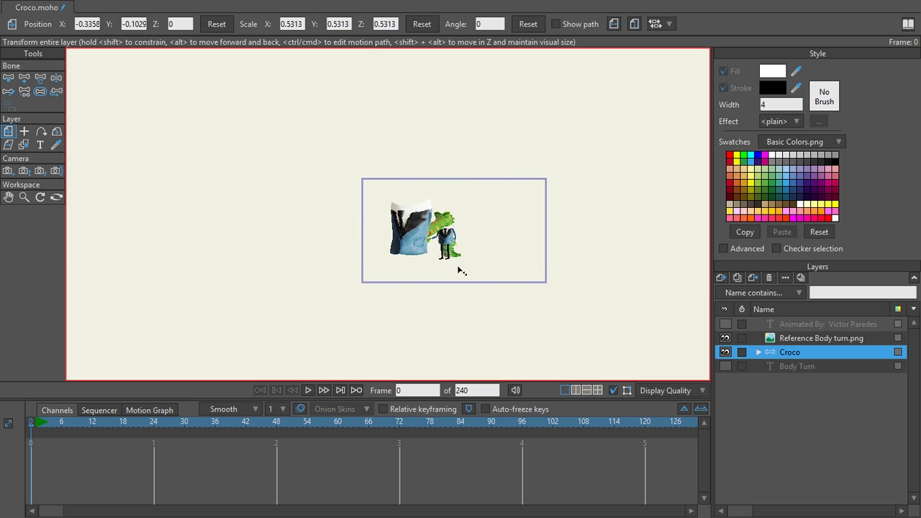
{"action": "scroll", "coordinate": [493, 275], "scroll_direction": "up", "scroll_amount": 3}
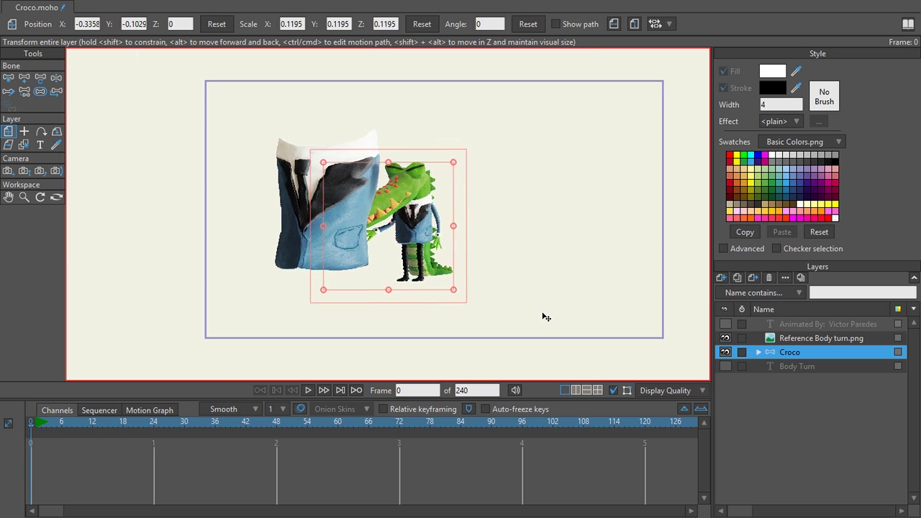
{"action": "left_click_drag", "start_coordinate": [596, 288], "coordinate": [609, 274]}
{"action": "scroll", "coordinate": [540, 237], "scroll_direction": "up", "scroll_amount": 3}
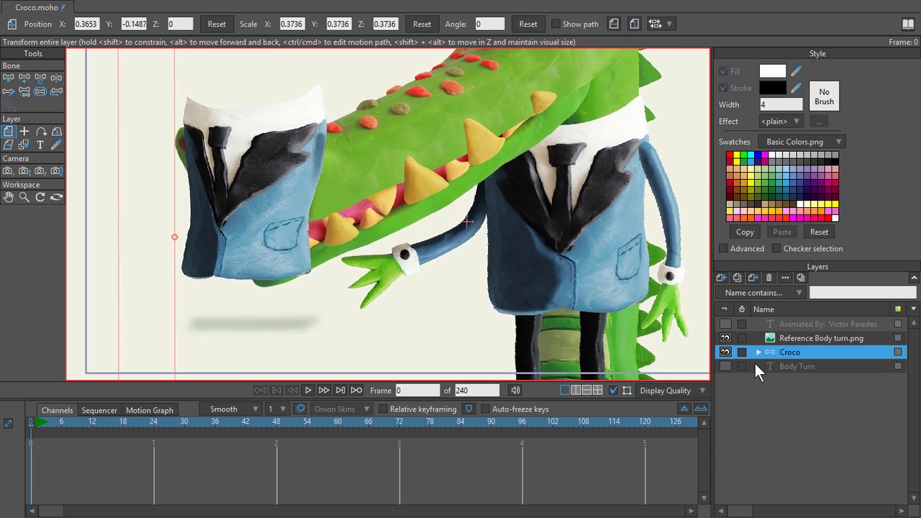
Hide Croco's child layers from blink through right arm, including BodyMesh, legs and tail
{"action": "left_click", "coordinate": [757, 352]}
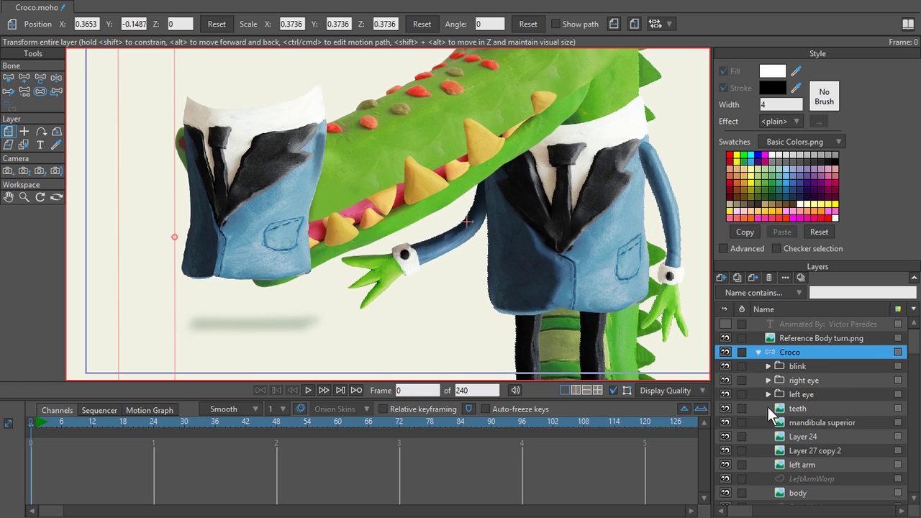
{"action": "scroll", "coordinate": [748, 385], "scroll_direction": "down", "scroll_amount": 1}
{"action": "left_click_drag", "start_coordinate": [725, 348], "coordinate": [721, 462]}
{"action": "scroll", "coordinate": [742, 436], "scroll_direction": "down", "scroll_amount": 3}
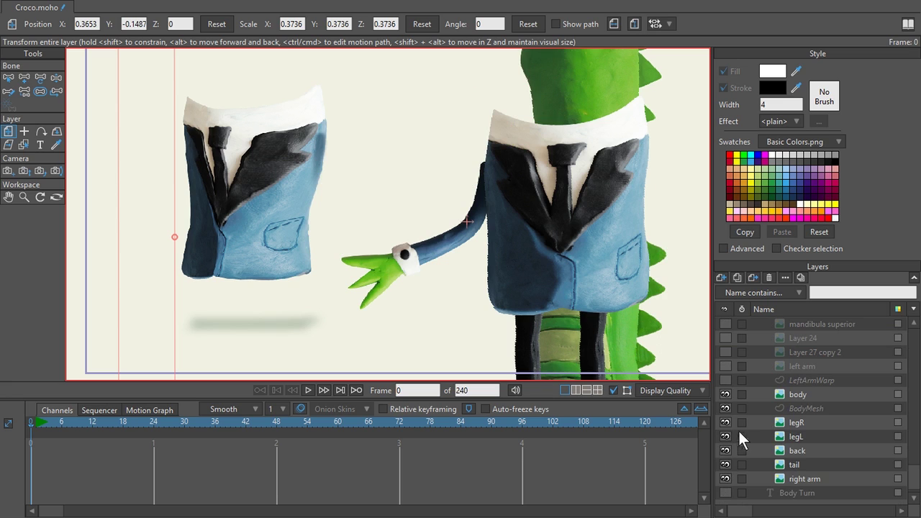
{"action": "left_click_drag", "start_coordinate": [727, 408], "coordinate": [724, 483]}
{"action": "scroll", "coordinate": [602, 282], "scroll_direction": "down", "scroll_amount": 2}
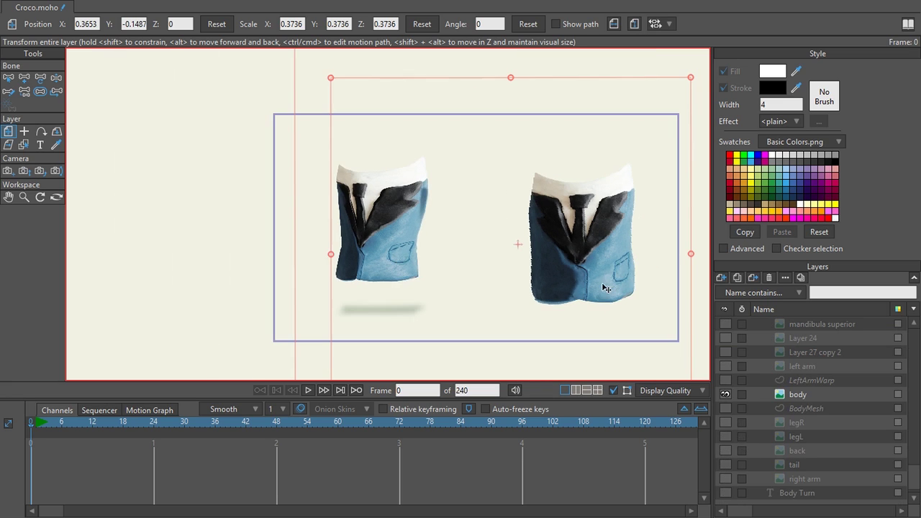
{"action": "scroll", "coordinate": [600, 284], "scroll_direction": "up", "scroll_amount": 1}
{"action": "scroll", "coordinate": [601, 286], "scroll_direction": "up", "scroll_amount": 1}
{"action": "scroll", "coordinate": [589, 288], "scroll_direction": "down", "scroll_amount": 1}
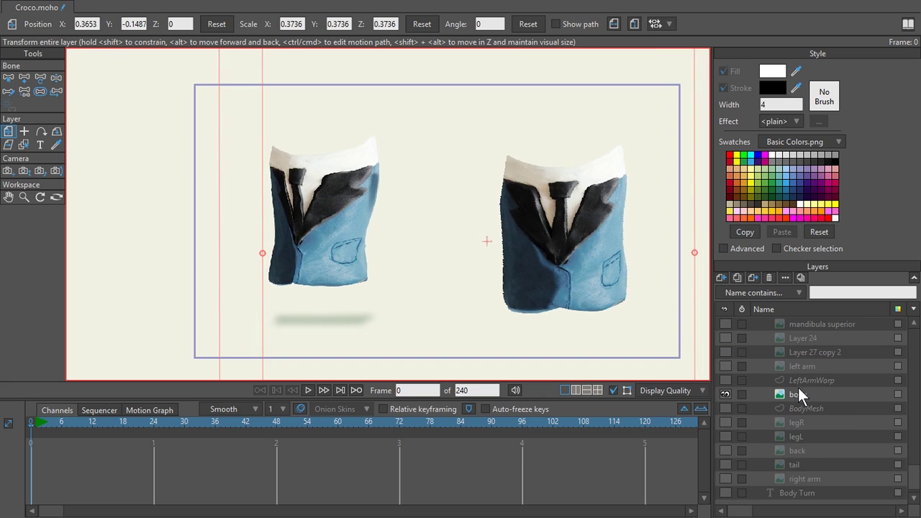
{"action": "scroll", "coordinate": [809, 367], "scroll_direction": "up", "scroll_amount": 3}
Scale the Croco group to 0.53 and pan to frame both jackets
{"action": "left_click", "coordinate": [807, 350]}
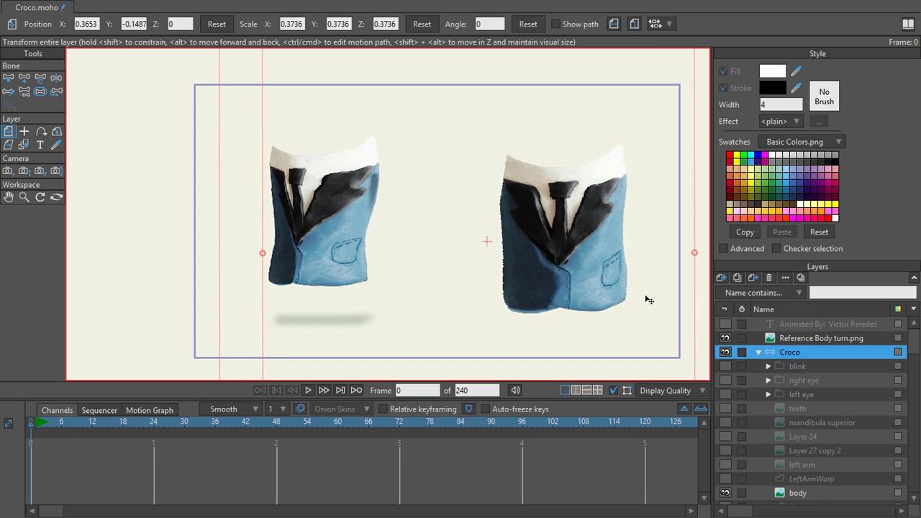
{"action": "scroll", "coordinate": [623, 182], "scroll_direction": "down", "scroll_amount": 2}
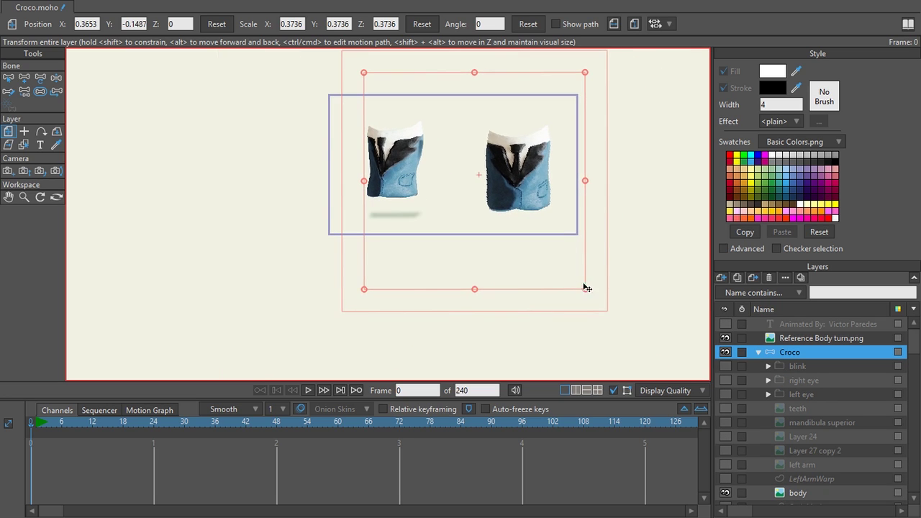
{"action": "left_click_drag", "start_coordinate": [586, 291], "coordinate": [631, 333]}
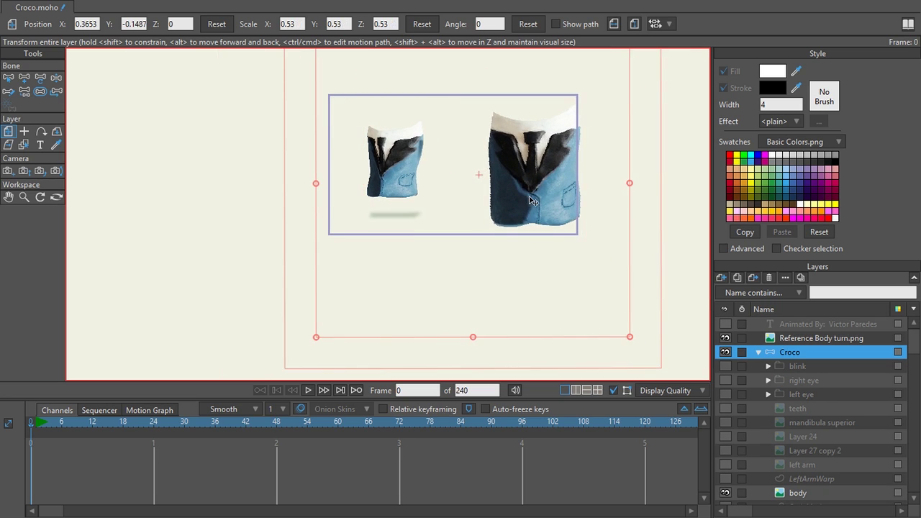
{"action": "scroll", "coordinate": [515, 199], "scroll_direction": "up", "scroll_amount": 3}
{"action": "left_click_drag", "start_coordinate": [516, 199], "coordinate": [571, 258]}
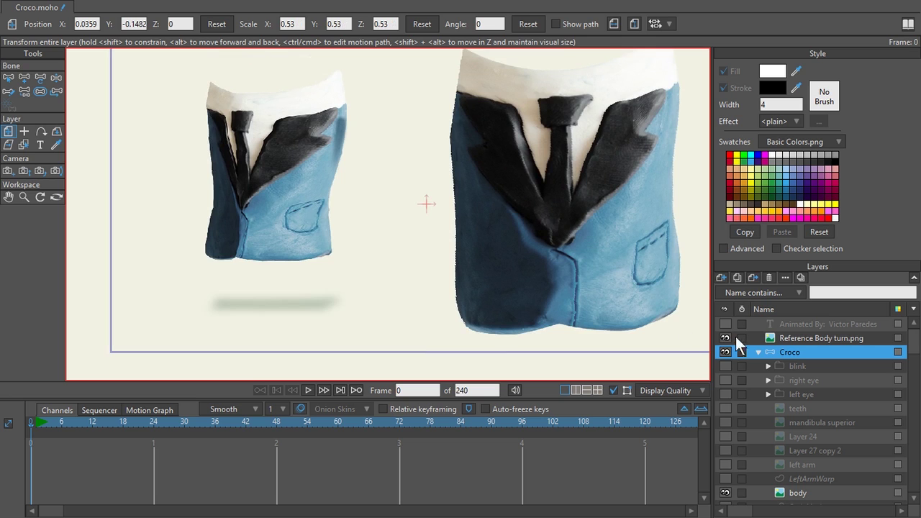
Scale the Reference Body turn.png image to 1.5554 to match the Croco jacket
{"action": "left_click", "coordinate": [787, 338]}
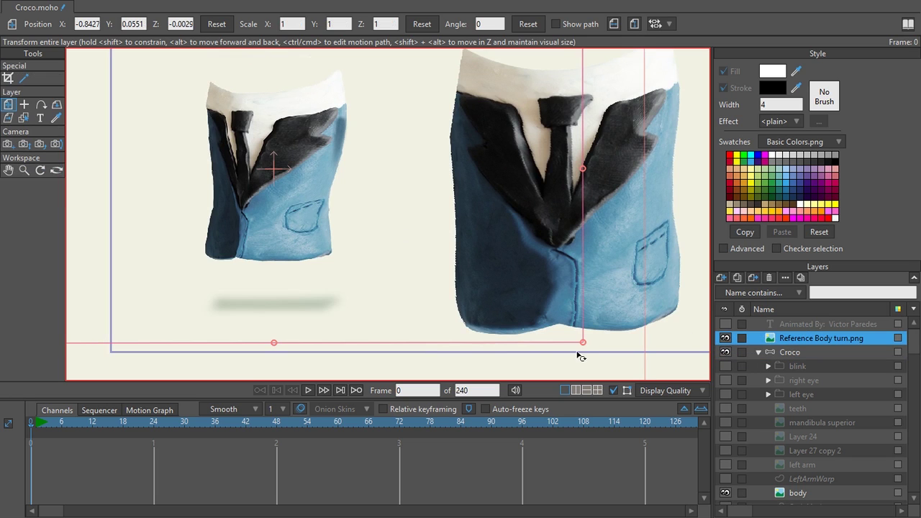
{"action": "left_click_drag", "start_coordinate": [584, 343], "coordinate": [511, 242]}
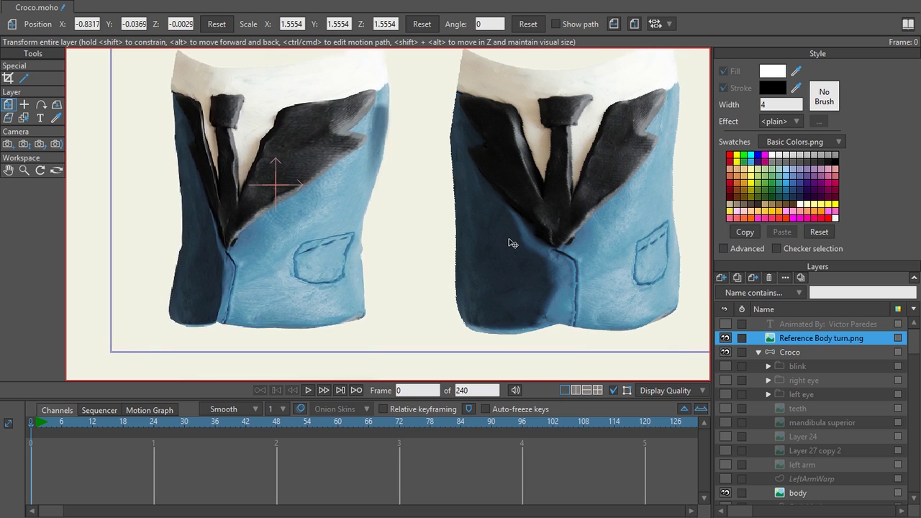
{"action": "scroll", "coordinate": [512, 242], "scroll_direction": "down", "scroll_amount": 2}
{"action": "scroll", "coordinate": [505, 289], "scroll_direction": "up", "scroll_amount": 2}
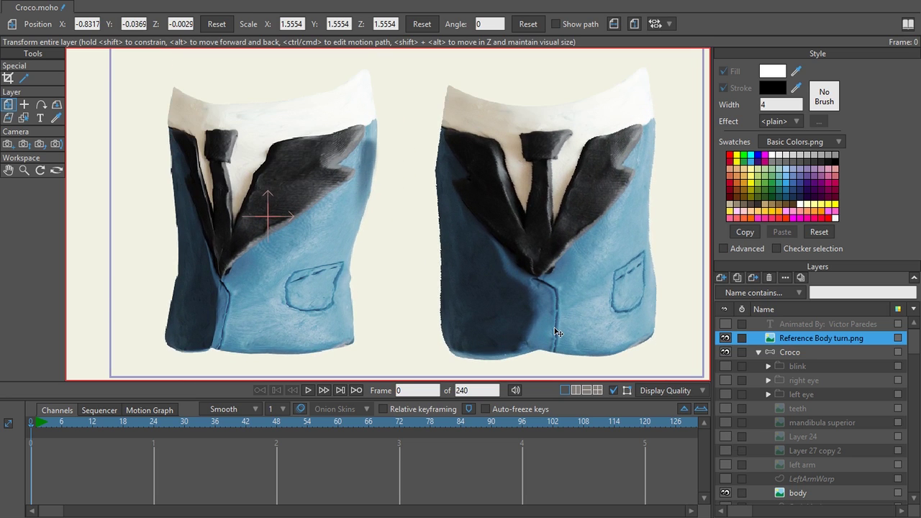
Split the canvas into side-by-side views zoomed in on the jacket
{"action": "left_click", "coordinate": [575, 390]}
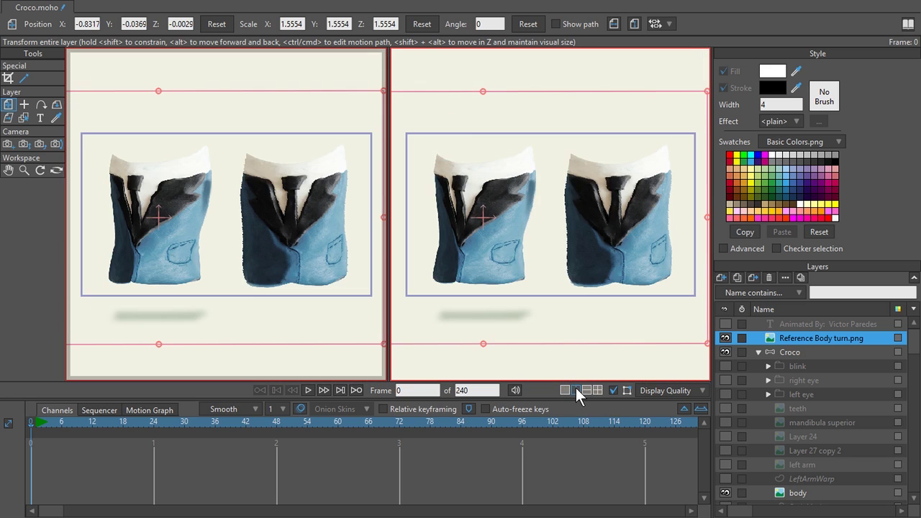
{"action": "scroll", "coordinate": [460, 238], "scroll_direction": "up", "scroll_amount": 5}
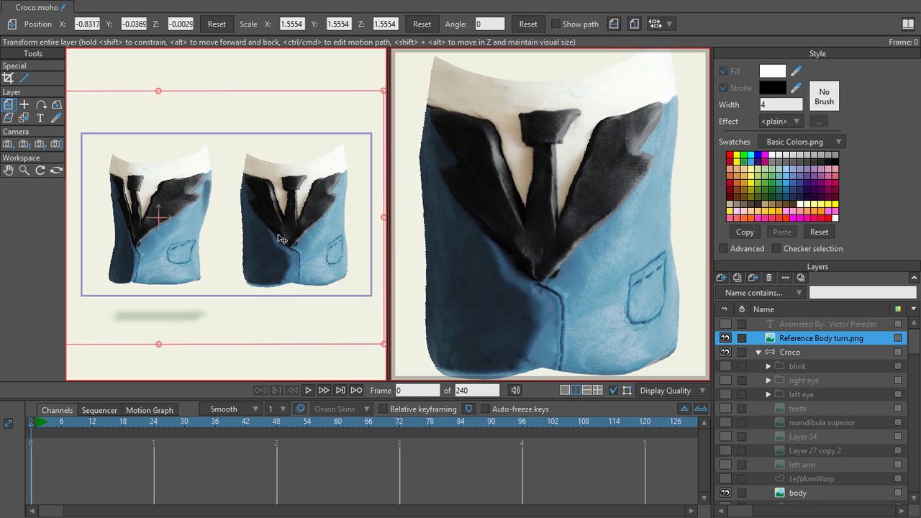
{"action": "scroll", "coordinate": [205, 255], "scroll_direction": "up", "scroll_amount": 5}
{"action": "scroll", "coordinate": [284, 307], "scroll_direction": "up", "scroll_amount": 2}
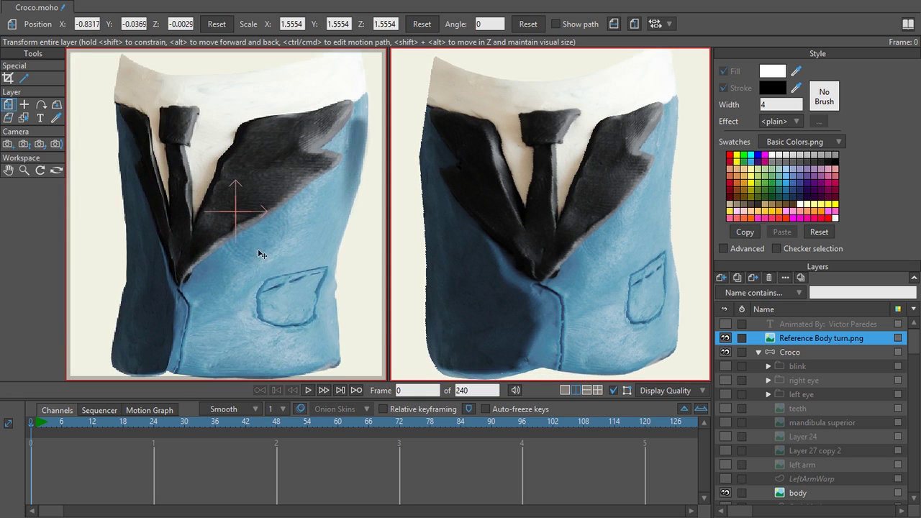
{"action": "scroll", "coordinate": [261, 249], "scroll_direction": "up", "scroll_amount": 3}
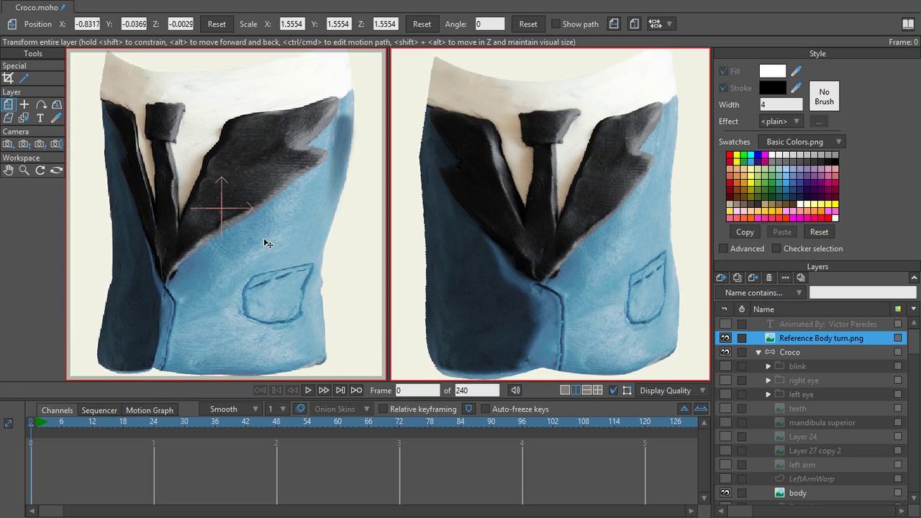
Widen the left view, then select and delete the old BodyMesh layer
{"action": "mouse_move", "coordinate": [389, 218]}
{"action": "left_mouse_down"}
{"action": "mouse_move", "coordinate": [261, 228]}
{"action": "mouse_move", "coordinate": [429, 222]}
{"action": "mouse_move", "coordinate": [345, 228]}
{"action": "mouse_move", "coordinate": [372, 223]}
{"action": "left_mouse_up"}
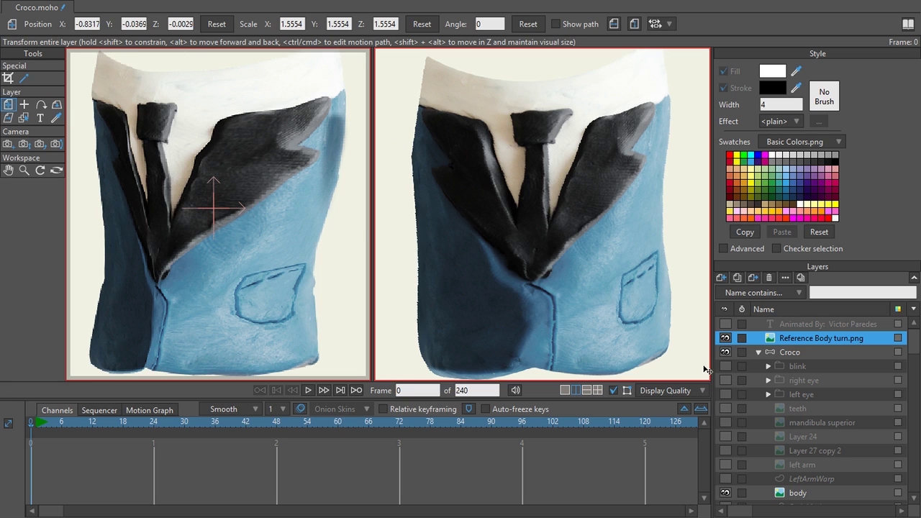
{"action": "scroll", "coordinate": [820, 360], "scroll_direction": "down", "scroll_amount": 2}
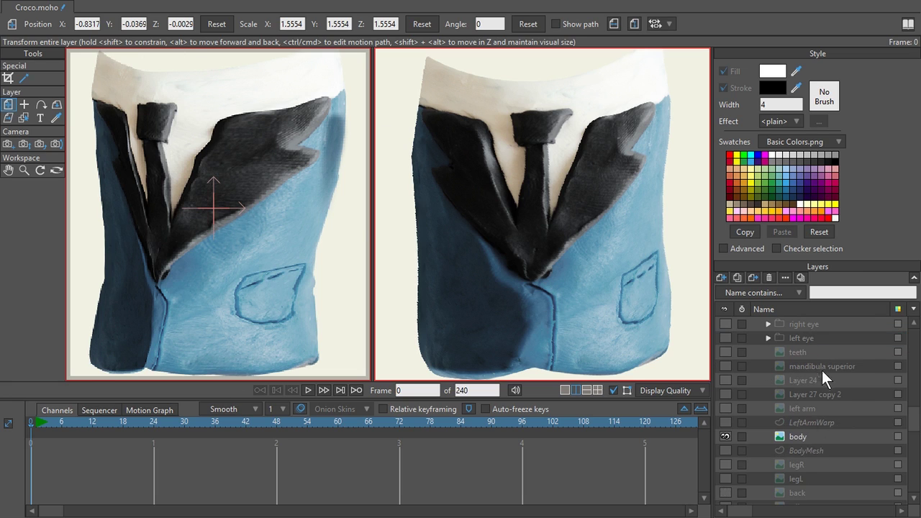
{"action": "left_click", "coordinate": [814, 447]}
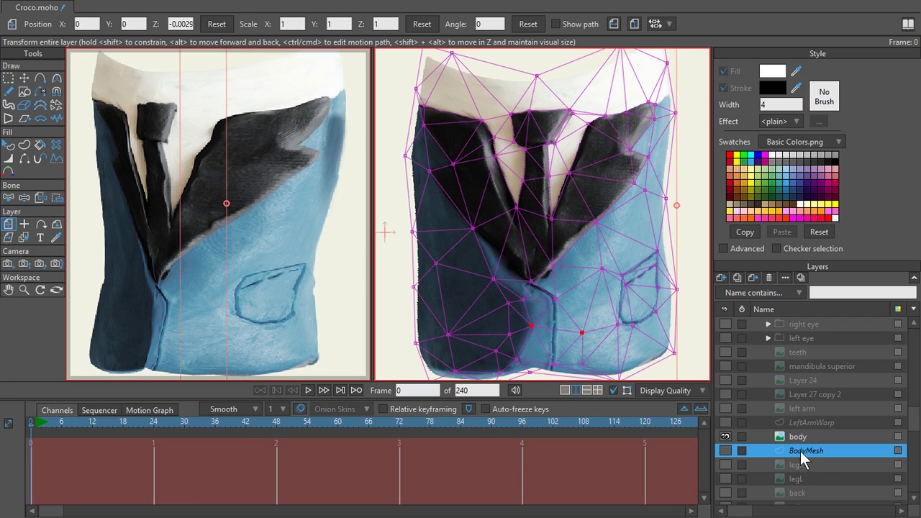
{"action": "left_click", "coordinate": [768, 277]}
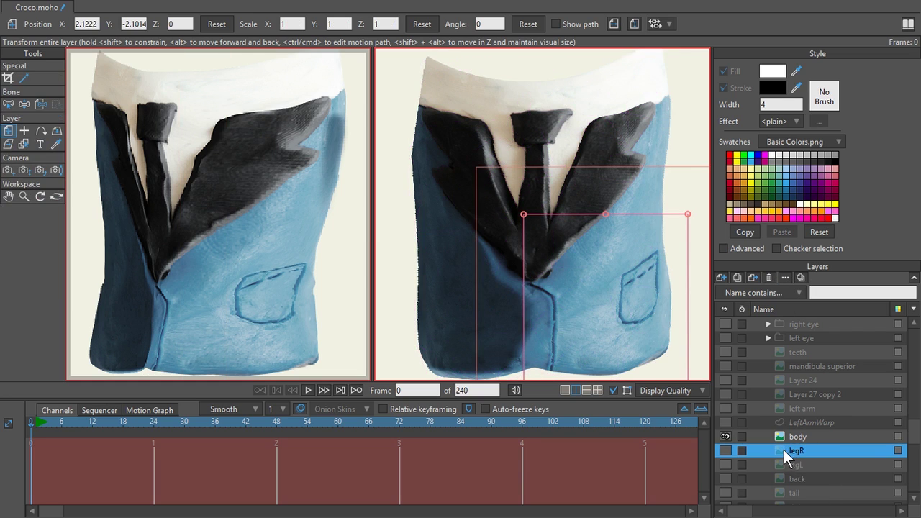
Add a new vector layer and name it BodyMesh in its Layer Settings
{"action": "left_click", "coordinate": [720, 277]}
{"action": "left_click", "coordinate": [735, 290]}
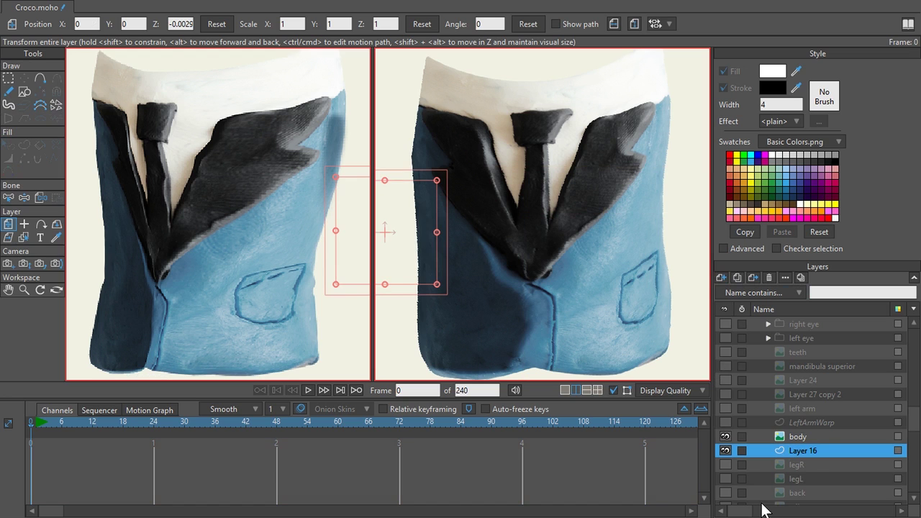
{"action": "double_click", "coordinate": [813, 450]}
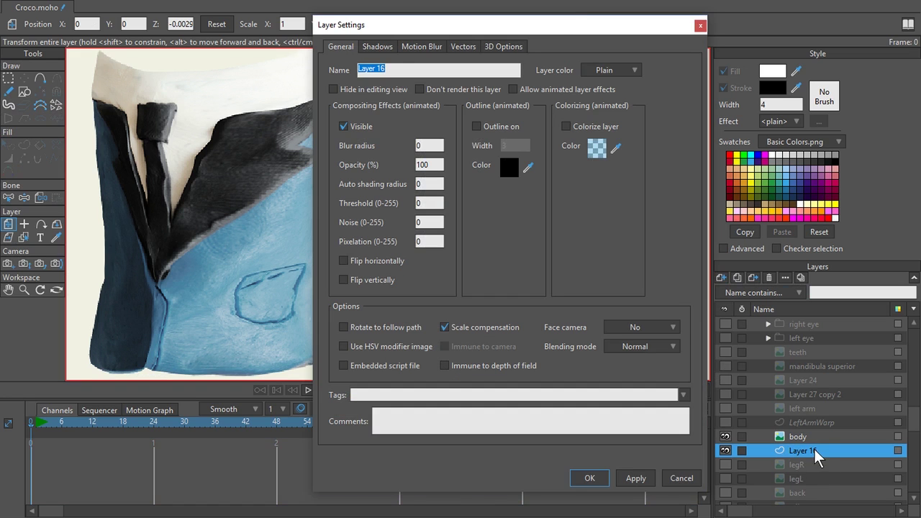
{"action": "type", "text": "BodyMesh"}
{"action": "key", "text": "Return"}
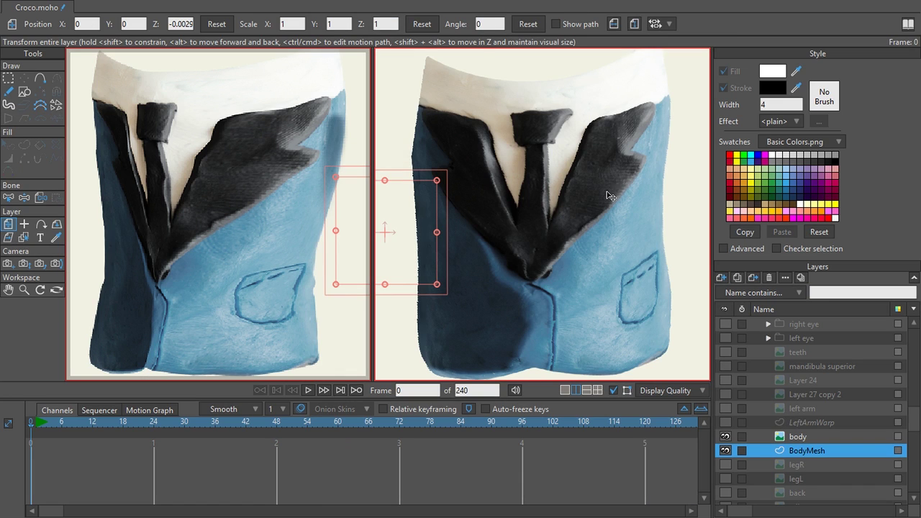
With Add Point, place BodyMesh points down the jacket's left edge and along its bottom
{"action": "key", "text": "a"}
{"action": "left_click_drag", "start_coordinate": [427, 59], "coordinate": [406, 159]}
{"action": "left_click", "coordinate": [412, 278]}
{"action": "left_click", "coordinate": [414, 351]}
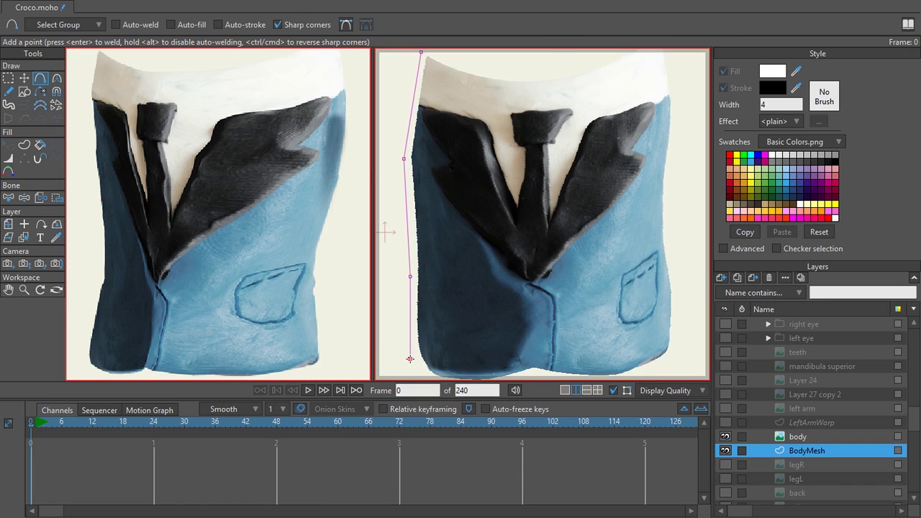
{"action": "left_click", "coordinate": [430, 374]}
{"action": "scroll", "coordinate": [430, 374], "scroll_direction": "down", "scroll_amount": 3}
{"action": "left_click", "coordinate": [471, 304]}
{"action": "left_click", "coordinate": [530, 284]}
{"action": "left_click", "coordinate": [608, 288]}
{"action": "left_click", "coordinate": [674, 272]}
Continue the outline up the jacket's right side and across the top, closing on the first point
{"action": "left_click", "coordinate": [670, 203]}
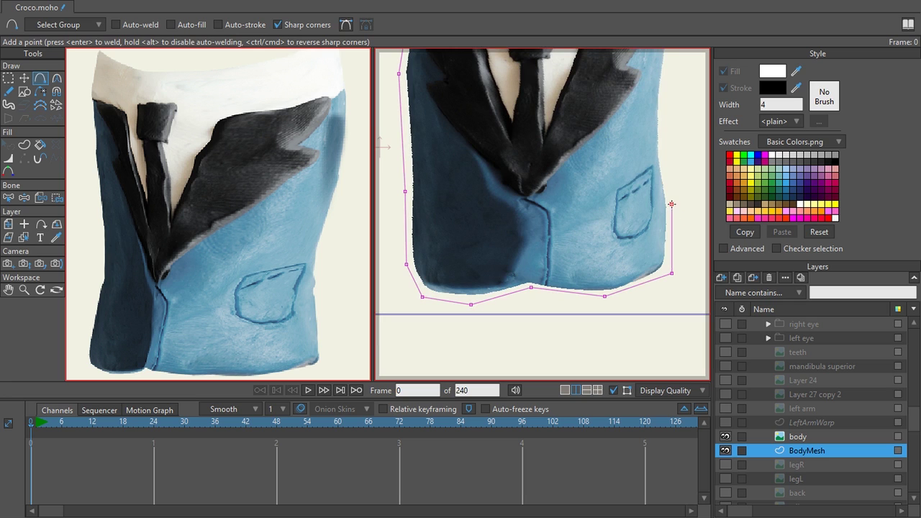
{"action": "left_click", "coordinate": [663, 134]}
{"action": "scroll", "coordinate": [663, 133], "scroll_direction": "up", "scroll_amount": 3}
{"action": "left_click", "coordinate": [643, 208]}
{"action": "left_click", "coordinate": [627, 139]}
{"action": "left_click", "coordinate": [499, 181]}
{"action": "left_click", "coordinate": [387, 160]}
{"action": "scroll", "coordinate": [389, 160], "scroll_direction": "down", "scroll_amount": 3}
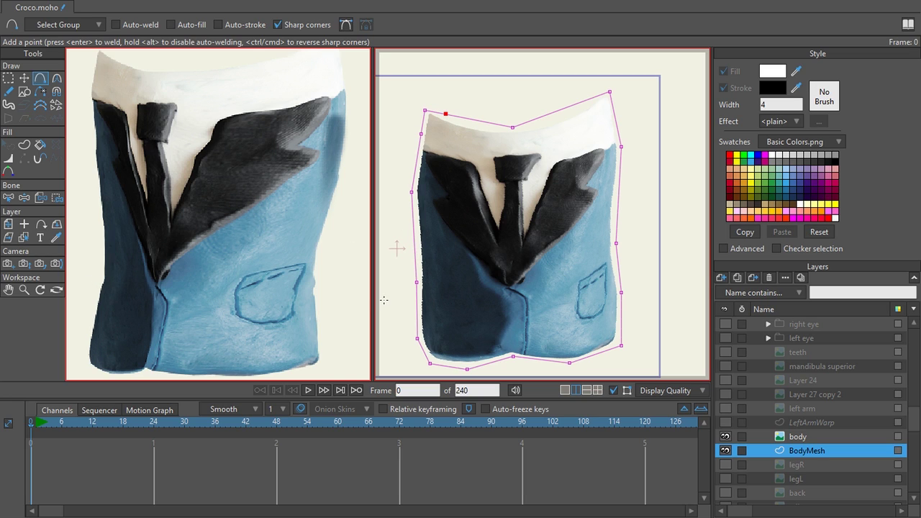
Insert an extra point on the outline's left edge and start a line down the tie knot's left side
{"action": "left_click", "coordinate": [416, 309]}
{"action": "scroll", "coordinate": [528, 307], "scroll_direction": "down", "scroll_amount": 1}
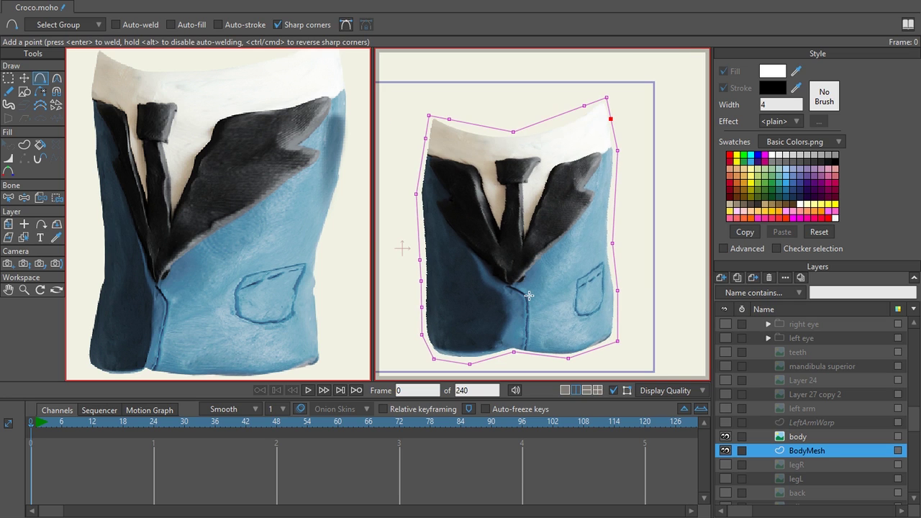
{"action": "scroll", "coordinate": [531, 172], "scroll_direction": "up", "scroll_amount": 3}
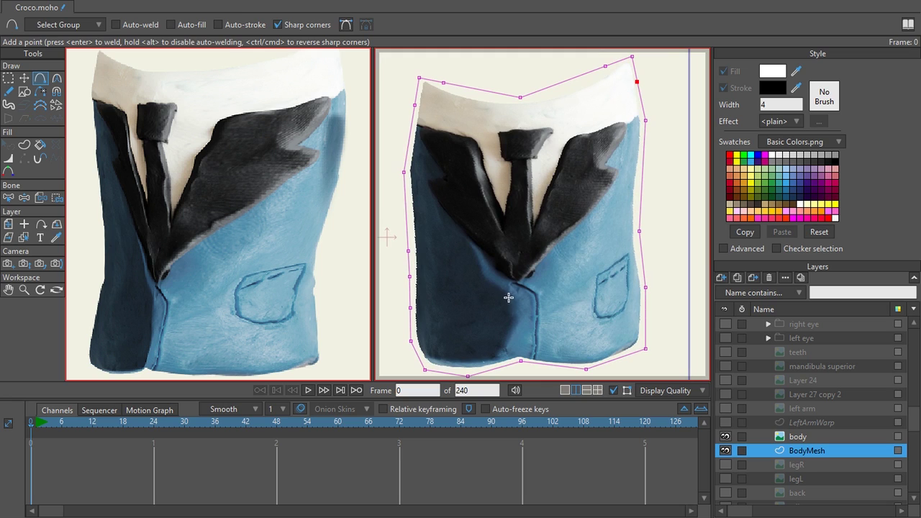
{"action": "left_click_drag", "start_coordinate": [509, 297], "coordinate": [520, 298]}
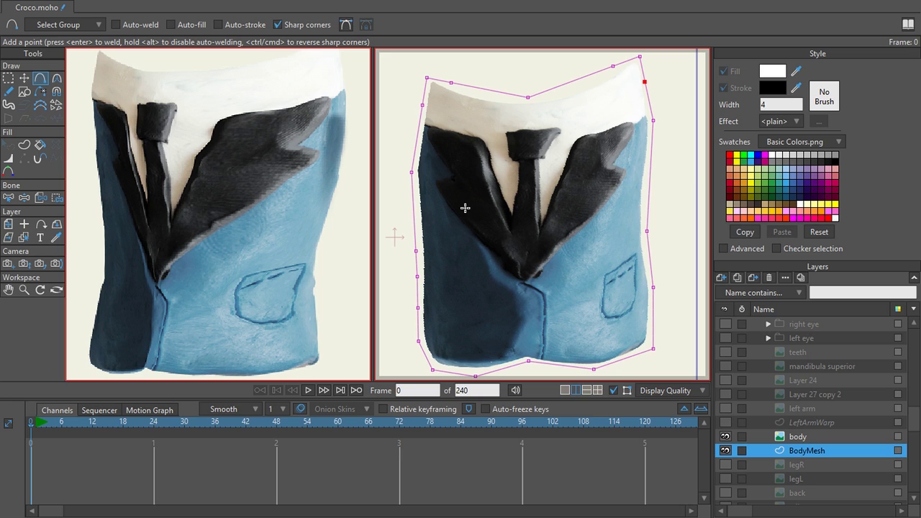
{"action": "scroll", "coordinate": [507, 243], "scroll_direction": "up", "scroll_amount": 5}
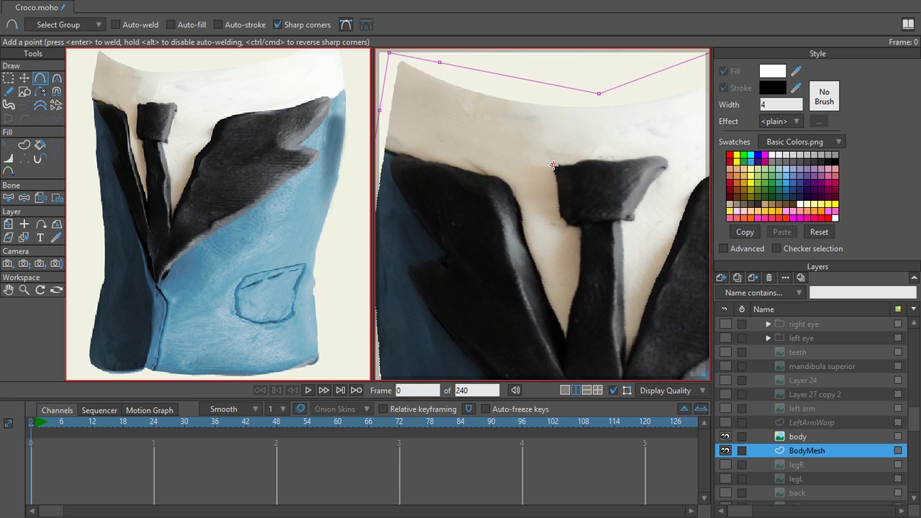
{"action": "left_click_drag", "start_coordinate": [553, 165], "coordinate": [579, 229]}
Outline the tie knot and blade with straight point lines on both edges and across the top
{"action": "mouse_move", "coordinate": [538, 167]}
{"action": "left_mouse_down"}
{"action": "mouse_move", "coordinate": [544, 232]}
{"action": "mouse_move", "coordinate": [560, 244]}
{"action": "mouse_move", "coordinate": [556, 292]}
{"action": "left_mouse_up"}
{"action": "key", "text": "ctrl+z"}
{"action": "key", "text": "ctrl+z"}
{"action": "key", "text": "ctrl+z"}
{"action": "key", "text": "ctrl+z"}
{"action": "left_click_drag", "start_coordinate": [579, 229], "coordinate": [567, 336]}
{"action": "left_click", "coordinate": [582, 286]}
{"action": "left_click_drag", "start_coordinate": [582, 286], "coordinate": [577, 285]}
{"action": "left_click_drag", "start_coordinate": [669, 163], "coordinate": [631, 217]}
{"action": "left_click_drag", "start_coordinate": [619, 220], "coordinate": [628, 354]}
{"action": "left_click_drag", "start_coordinate": [560, 166], "coordinate": [662, 155]}
{"action": "scroll", "coordinate": [620, 226], "scroll_direction": "down", "scroll_amount": 3}
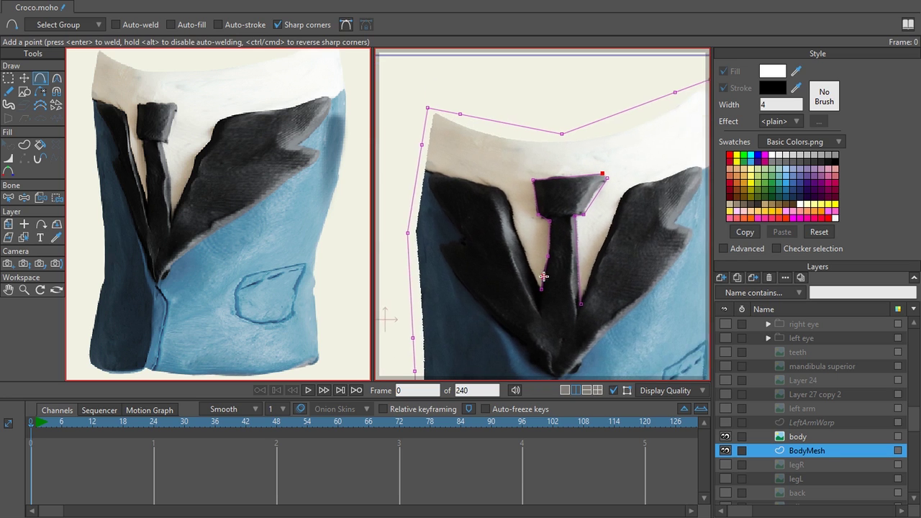
{"action": "scroll", "coordinate": [543, 287], "scroll_direction": "up", "scroll_amount": 1}
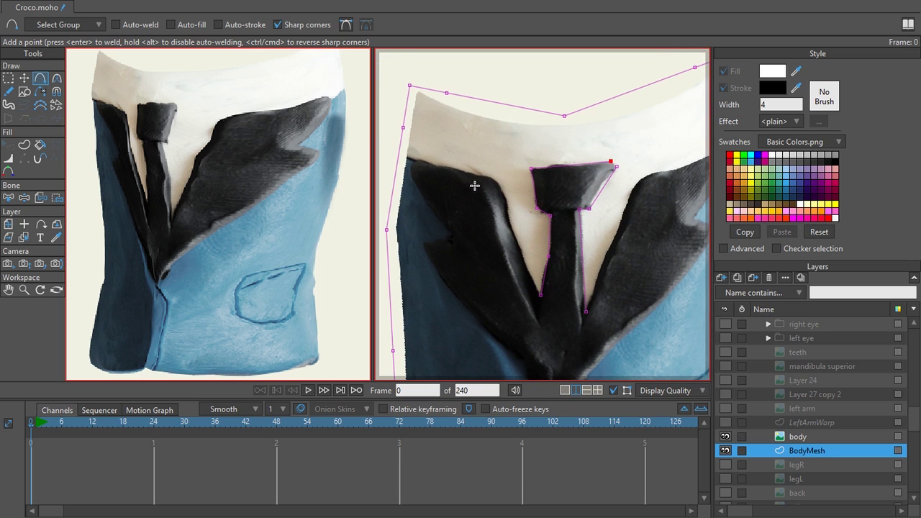
Trace point chains along the left lapel, left jacket edge, jacket front and hem
{"action": "left_click_drag", "start_coordinate": [413, 156], "coordinate": [524, 266]}
{"action": "left_click_drag", "start_coordinate": [414, 178], "coordinate": [455, 241]}
{"action": "left_click_drag", "start_coordinate": [454, 241], "coordinate": [424, 249]}
{"action": "mouse_move", "coordinate": [392, 159]}
{"action": "left_mouse_down"}
{"action": "mouse_move", "coordinate": [508, 294]}
{"action": "mouse_move", "coordinate": [554, 328]}
{"action": "left_mouse_up"}
{"action": "scroll", "coordinate": [553, 329], "scroll_direction": "down", "scroll_amount": 3}
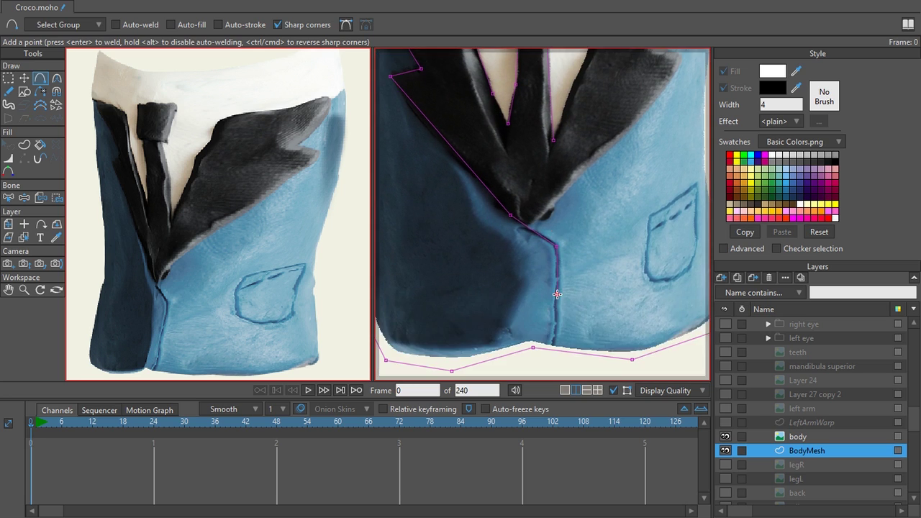
{"action": "scroll", "coordinate": [502, 331], "scroll_direction": "left", "scroll_amount": 2}
{"action": "left_click_drag", "start_coordinate": [482, 146], "coordinate": [523, 181]}
{"action": "left_click_drag", "start_coordinate": [523, 181], "coordinate": [538, 212]}
{"action": "mouse_move", "coordinate": [538, 211]}
{"action": "left_mouse_down"}
{"action": "mouse_move", "coordinate": [580, 252]}
{"action": "mouse_move", "coordinate": [575, 308]}
{"action": "left_mouse_up"}
{"action": "left_click_drag", "start_coordinate": [576, 308], "coordinate": [554, 335]}
{"action": "left_click_drag", "start_coordinate": [555, 336], "coordinate": [479, 340]}
{"action": "scroll", "coordinate": [506, 194], "scroll_direction": "right", "scroll_amount": 2}
Draw a point chain along the right lapel and outline the chest pocket
{"action": "mouse_move", "coordinate": [434, 182]}
{"action": "left_mouse_down"}
{"action": "mouse_move", "coordinate": [466, 254]}
{"action": "mouse_move", "coordinate": [462, 325]}
{"action": "left_mouse_up"}
{"action": "scroll", "coordinate": [588, 286], "scroll_direction": "right", "scroll_amount": 6}
{"action": "mouse_move", "coordinate": [618, 119]}
{"action": "left_mouse_down"}
{"action": "mouse_move", "coordinate": [584, 194]}
{"action": "mouse_move", "coordinate": [532, 250]}
{"action": "left_mouse_up"}
{"action": "mouse_move", "coordinate": [644, 191]}
{"action": "left_mouse_down"}
{"action": "mouse_move", "coordinate": [597, 221]}
{"action": "mouse_move", "coordinate": [626, 220]}
{"action": "left_mouse_up"}
{"action": "left_click", "coordinate": [594, 281]}
{"action": "left_click", "coordinate": [612, 288]}
{"action": "left_click", "coordinate": [638, 272]}
{"action": "left_click", "coordinate": [646, 245]}
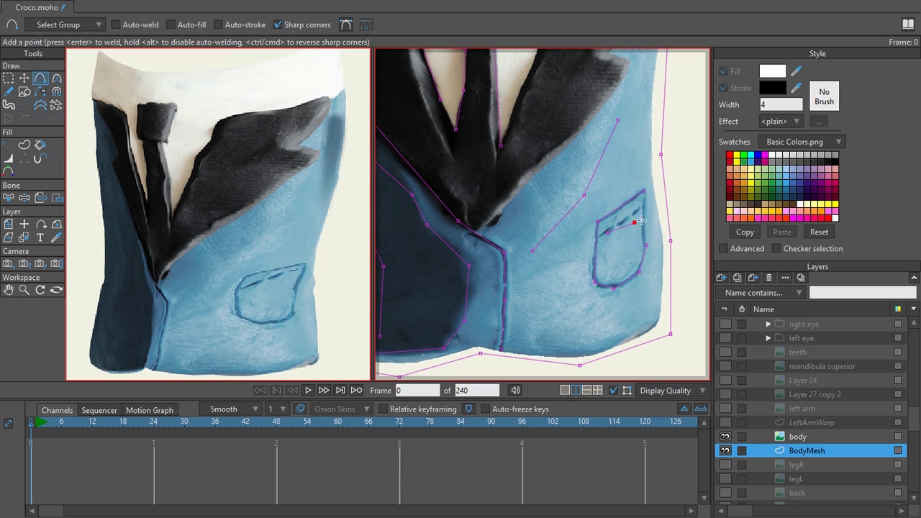
{"action": "scroll", "coordinate": [561, 216], "scroll_direction": "down", "scroll_amount": 2}
Add a point on the tie and trace the right lapel's edge down to its lower tip
{"action": "left_click_drag", "start_coordinate": [512, 199], "coordinate": [518, 192]}
{"action": "left_click", "coordinate": [552, 97]}
{"action": "left_click", "coordinate": [614, 80]}
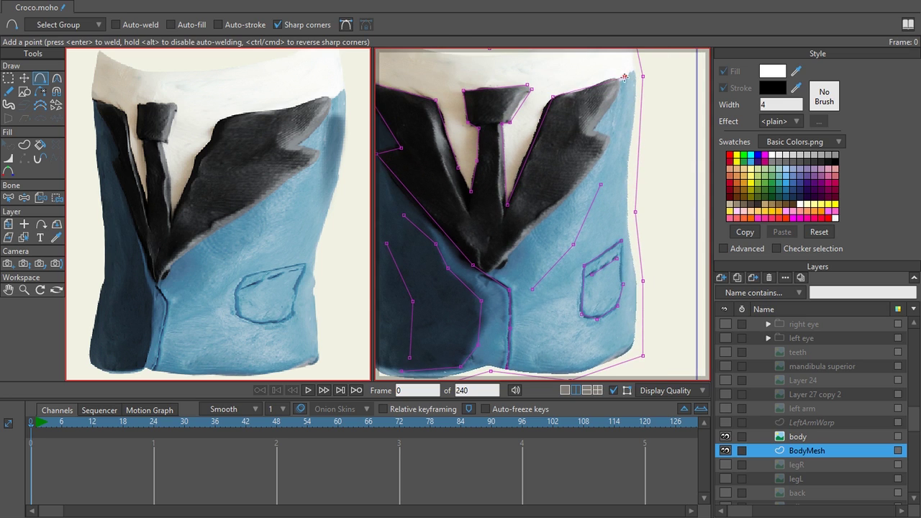
{"action": "left_click", "coordinate": [622, 92]}
{"action": "left_click", "coordinate": [593, 131]}
{"action": "left_click", "coordinate": [611, 139]}
{"action": "left_click", "coordinate": [601, 184]}
{"action": "left_click", "coordinate": [505, 264]}
{"action": "scroll", "coordinate": [594, 192], "scroll_direction": "down", "scroll_amount": 2}
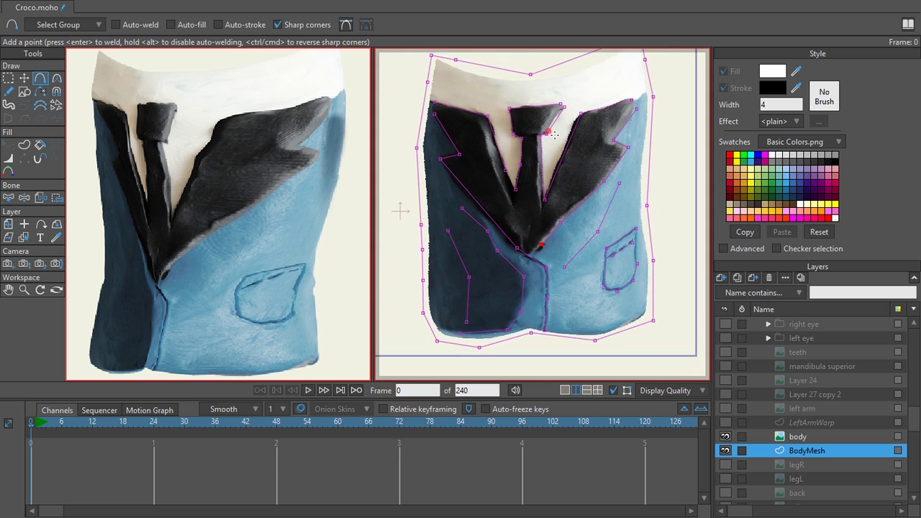
Switch to Transform Points, undo an accidental point nudge, and select all mesh points
{"action": "scroll", "coordinate": [561, 215], "scroll_direction": "up", "scroll_amount": 3}
{"action": "scroll", "coordinate": [588, 328], "scroll_direction": "down", "scroll_amount": 2}
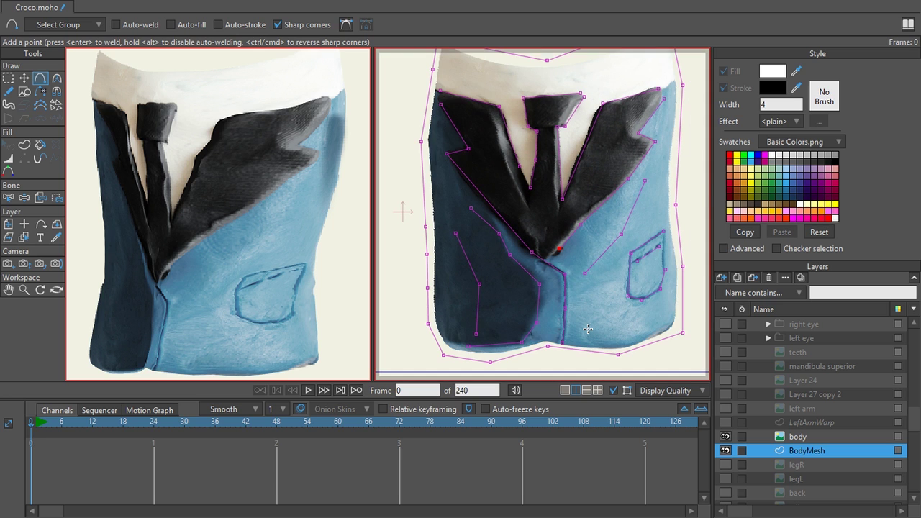
{"action": "scroll", "coordinate": [588, 329], "scroll_direction": "up", "scroll_amount": 2}
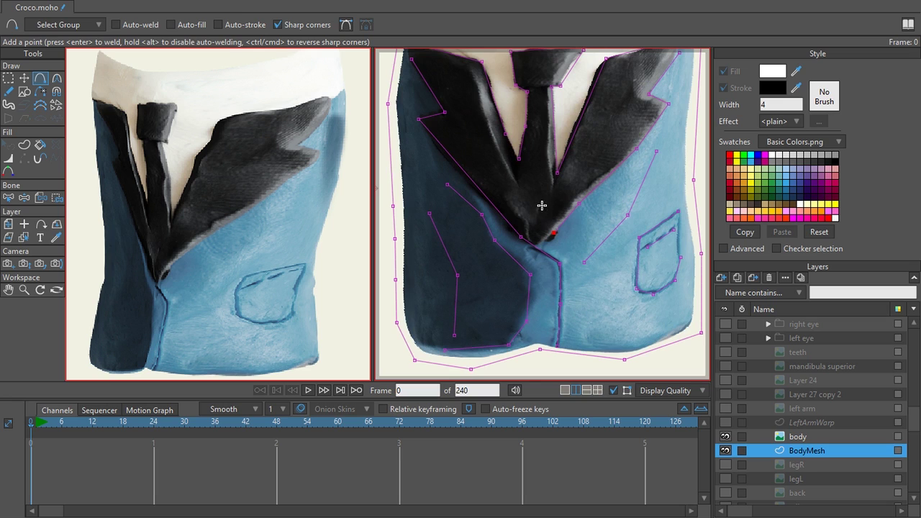
{"action": "scroll", "coordinate": [543, 209], "scroll_direction": "down", "scroll_amount": 1}
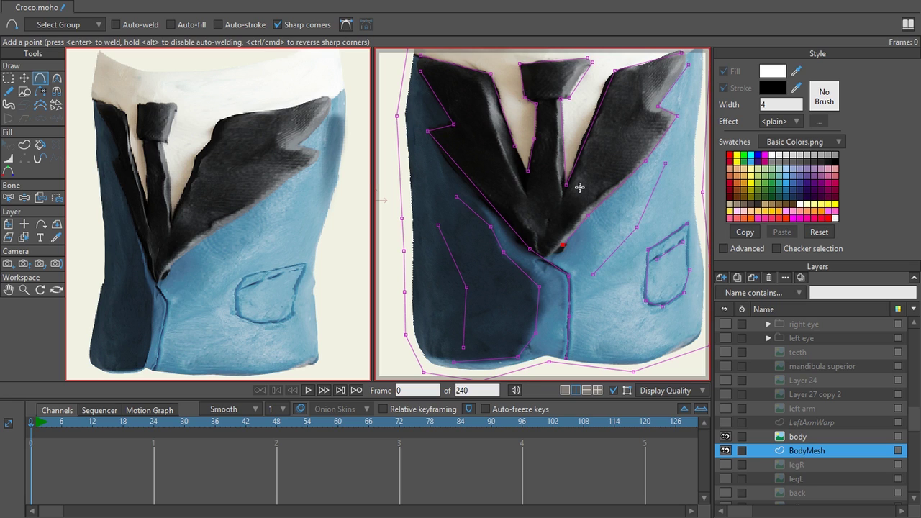
{"action": "key", "text": "t"}
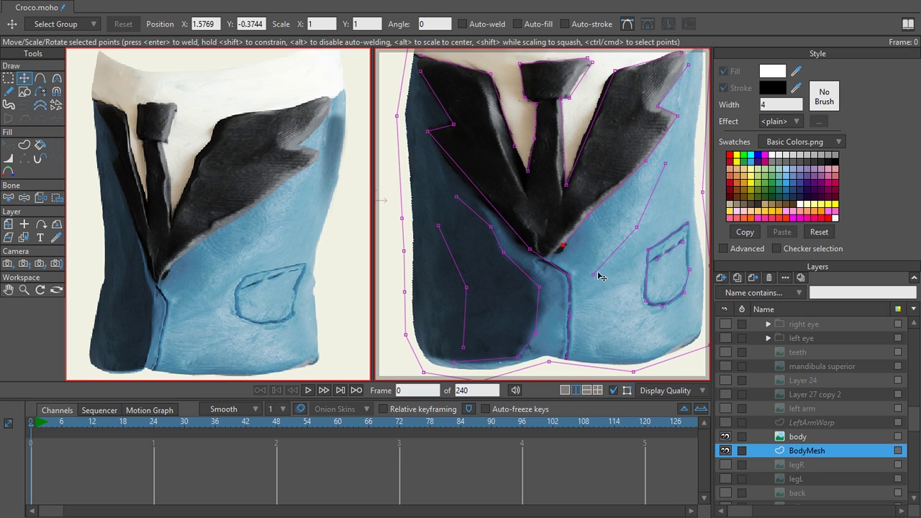
{"action": "left_click_drag", "start_coordinate": [594, 274], "coordinate": [602, 282]}
{"action": "key", "text": "ctrl+z"}
{"action": "key", "text": "ctrl+a"}
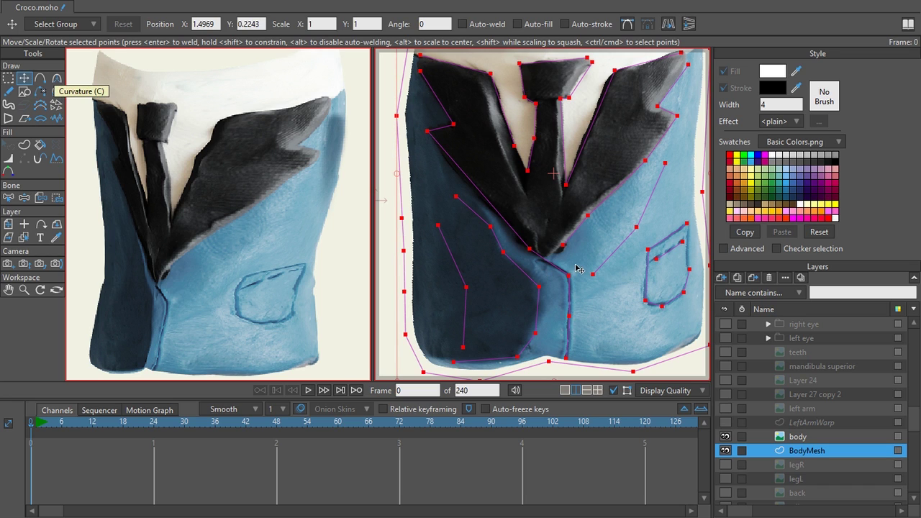
Apply Peak with the Curvature tool so every BodyMesh point has 0 curvature and straight segments
{"action": "key", "text": "c"}
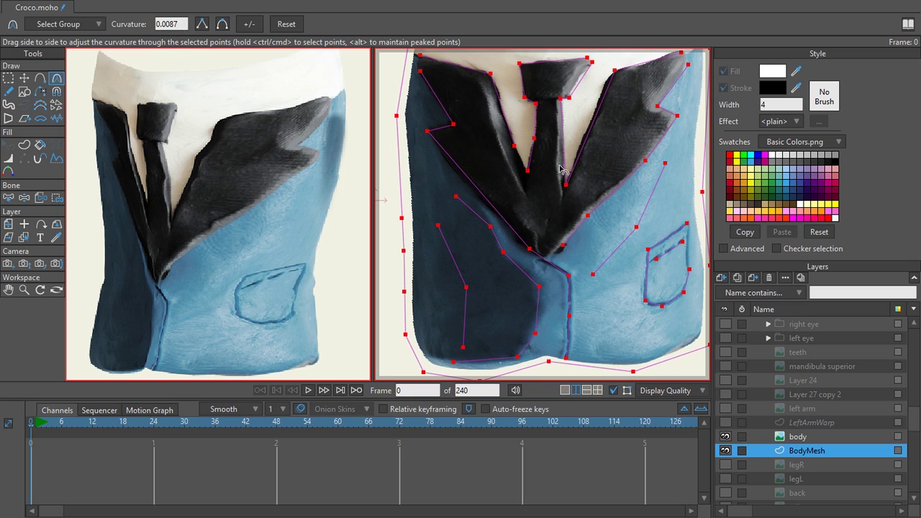
{"action": "scroll", "coordinate": [584, 295], "scroll_direction": "down", "scroll_amount": 1}
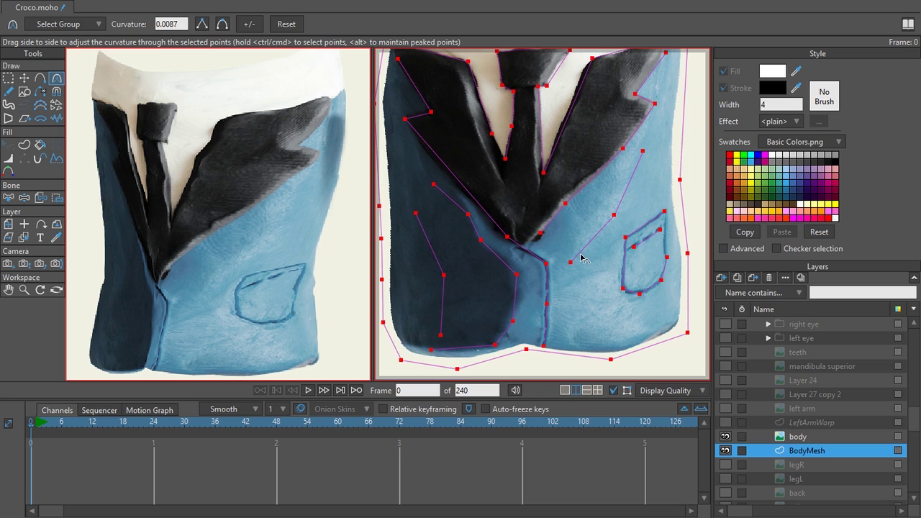
{"action": "scroll", "coordinate": [533, 169], "scroll_direction": "up", "scroll_amount": 2}
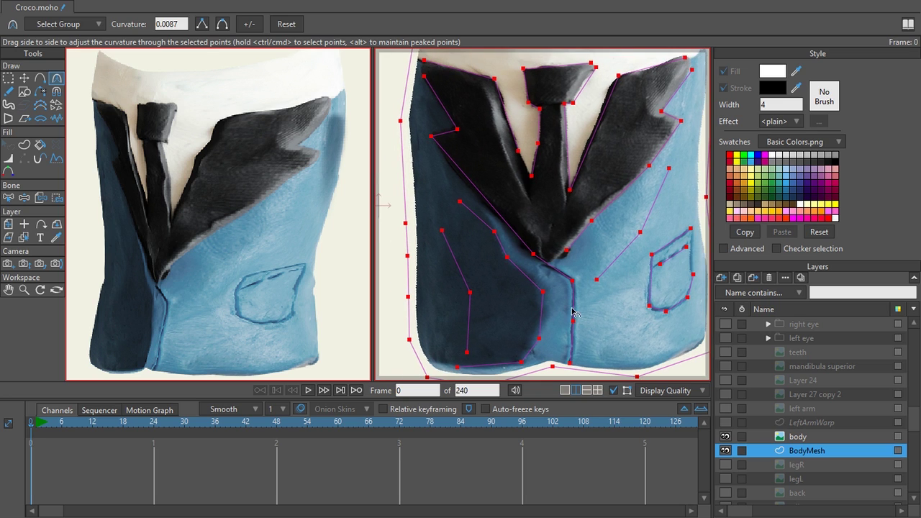
{"action": "scroll", "coordinate": [579, 307], "scroll_direction": "down", "scroll_amount": 1}
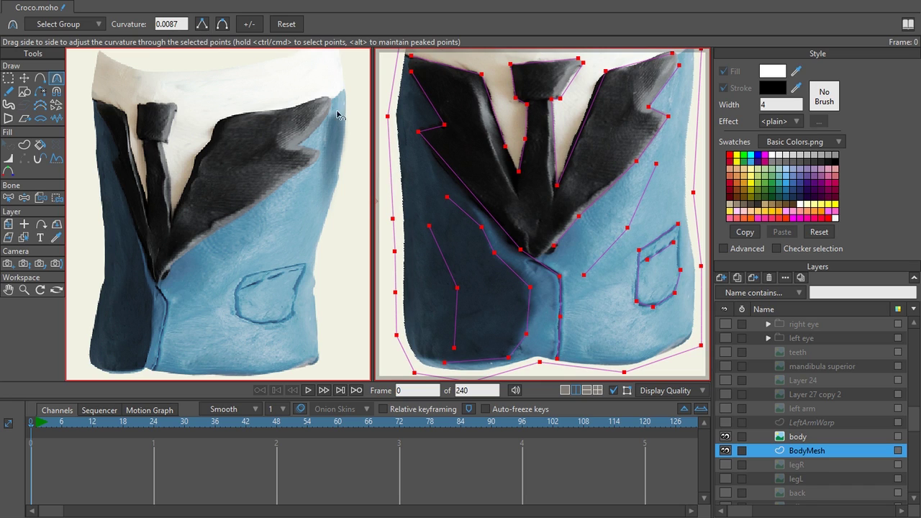
{"action": "left_click", "coordinate": [202, 25]}
{"action": "scroll", "coordinate": [626, 217], "scroll_direction": "down", "scroll_amount": 1}
{"action": "scroll", "coordinate": [575, 188], "scroll_direction": "up", "scroll_amount": 1}
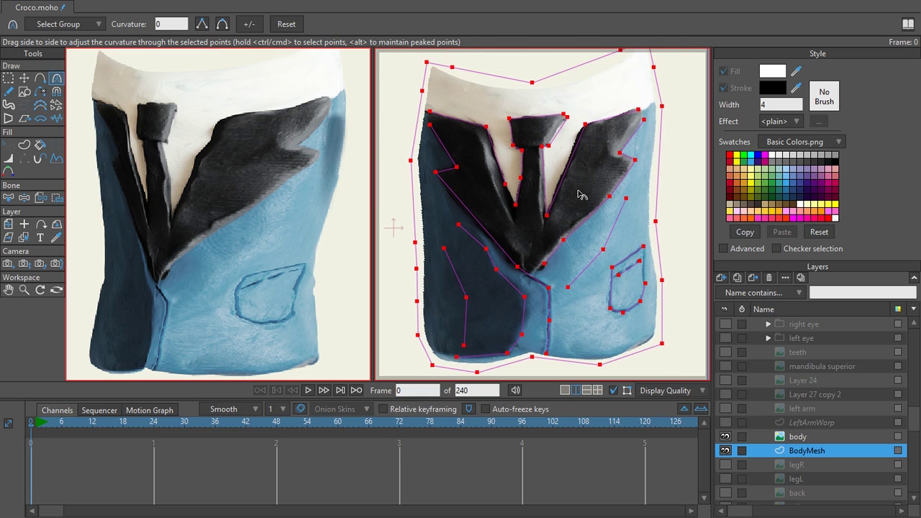
{"action": "key", "text": "t"}
{"action": "scroll", "coordinate": [582, 198], "scroll_direction": "down", "scroll_amount": 1}
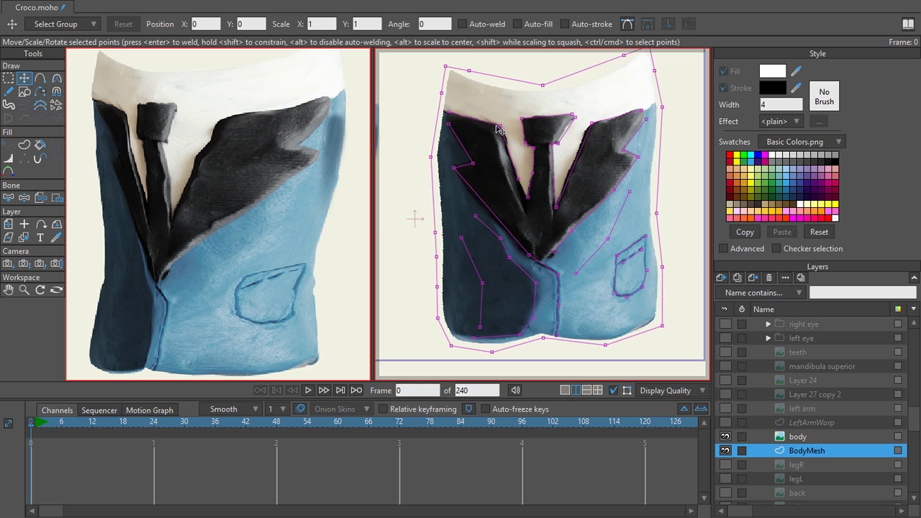
{"action": "scroll", "coordinate": [536, 149], "scroll_direction": "up", "scroll_amount": 1}
{"action": "scroll", "coordinate": [536, 149], "scroll_direction": "up", "scroll_amount": 1}
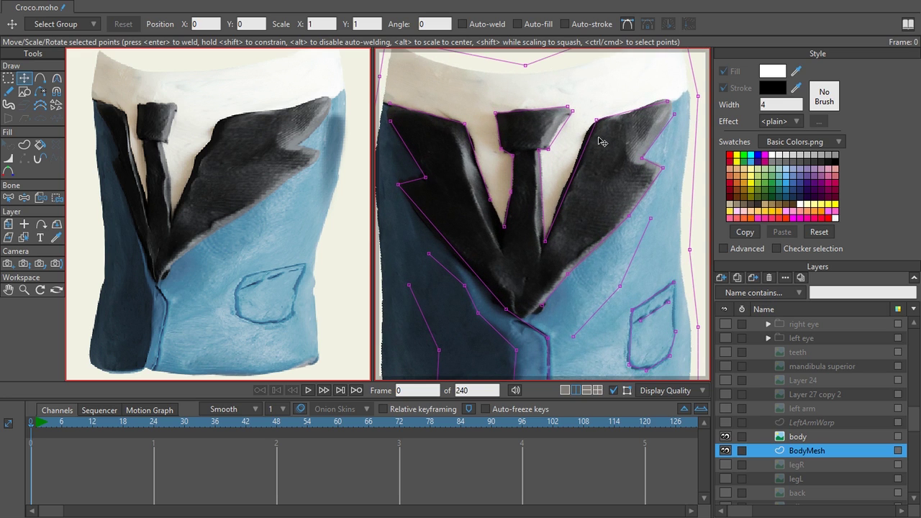
{"action": "left_click_drag", "start_coordinate": [567, 227], "coordinate": [600, 210]}
{"action": "scroll", "coordinate": [601, 211], "scroll_direction": "up", "scroll_amount": 1}
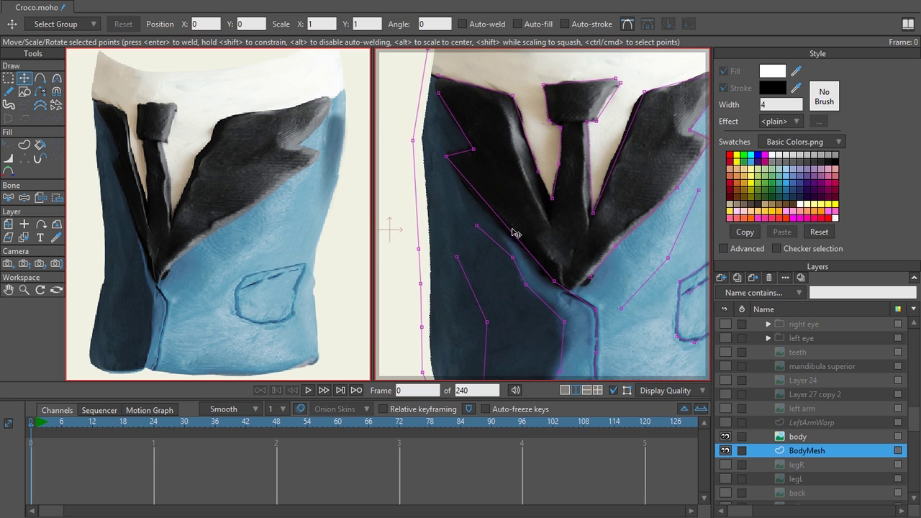
{"action": "scroll", "coordinate": [584, 297], "scroll_direction": "down", "scroll_amount": 2}
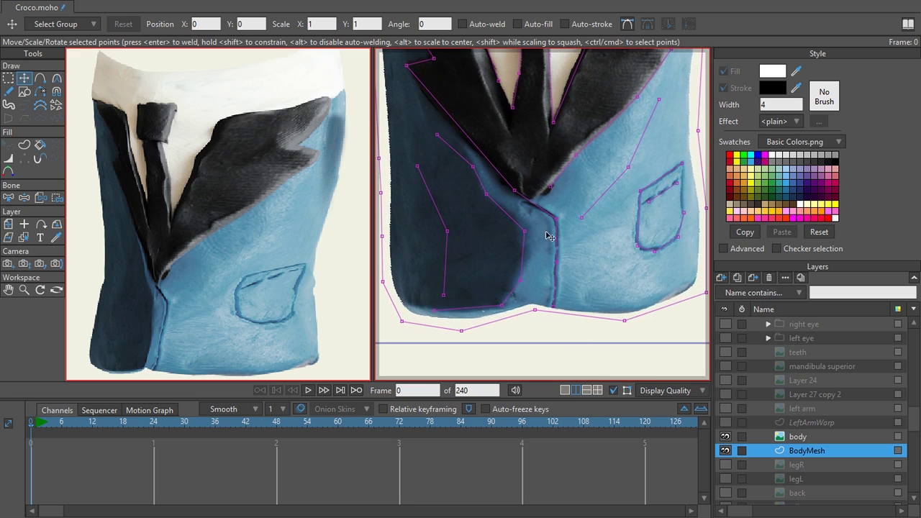
{"action": "scroll", "coordinate": [563, 275], "scroll_direction": "up", "scroll_amount": 2}
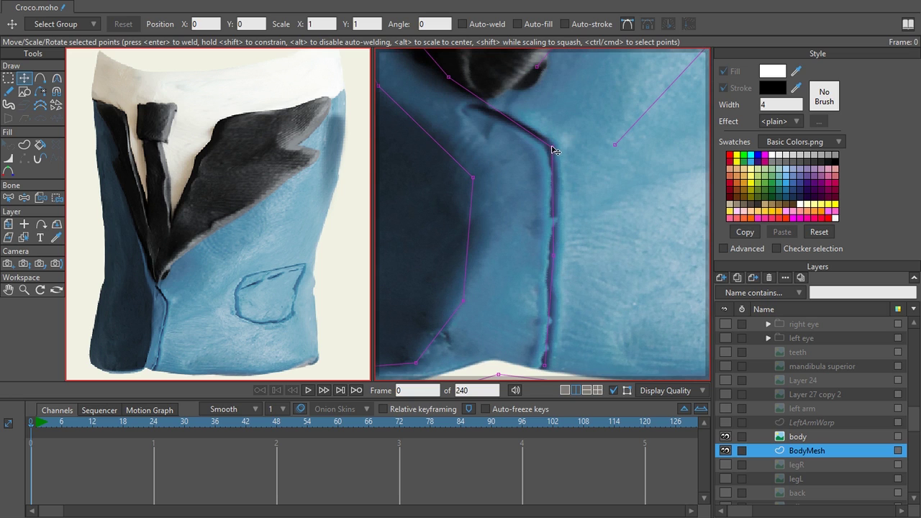
{"action": "scroll", "coordinate": [548, 295], "scroll_direction": "down", "scroll_amount": 2}
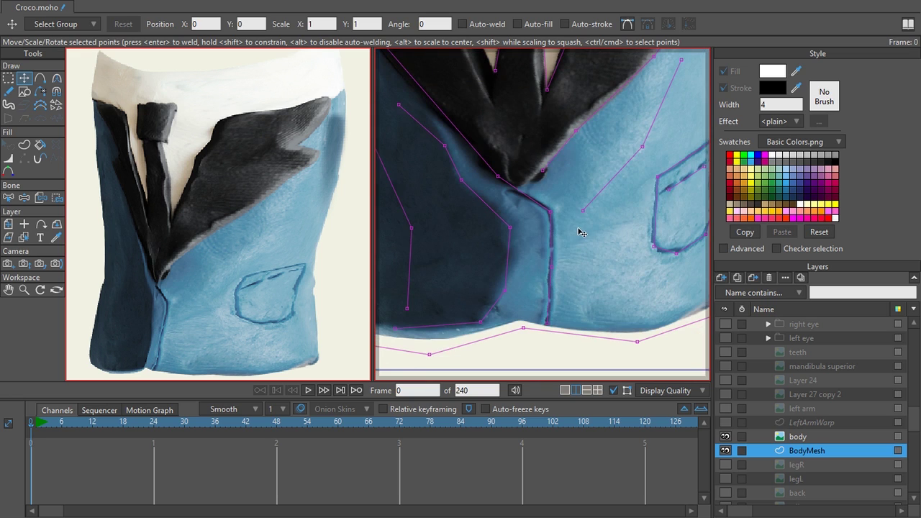
{"action": "scroll", "coordinate": [581, 232], "scroll_direction": "down", "scroll_amount": 1}
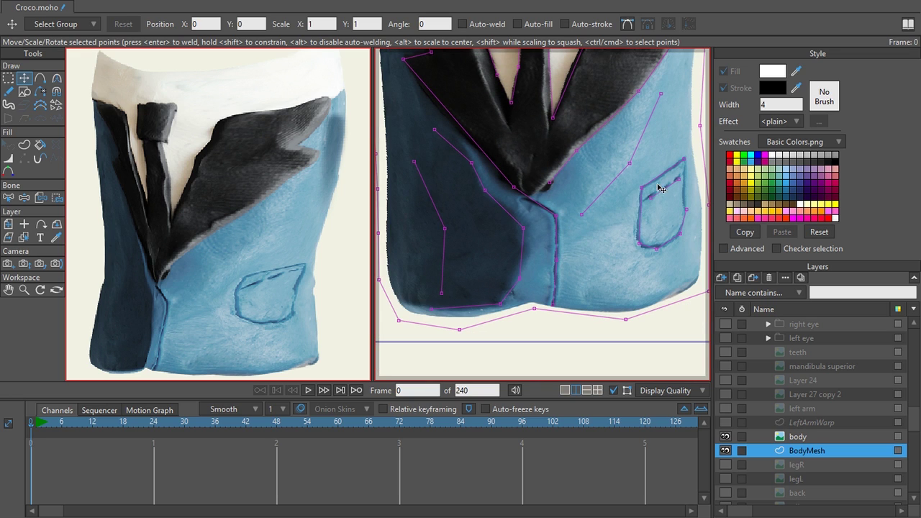
{"action": "scroll", "coordinate": [633, 255], "scroll_direction": "down", "scroll_amount": 1}
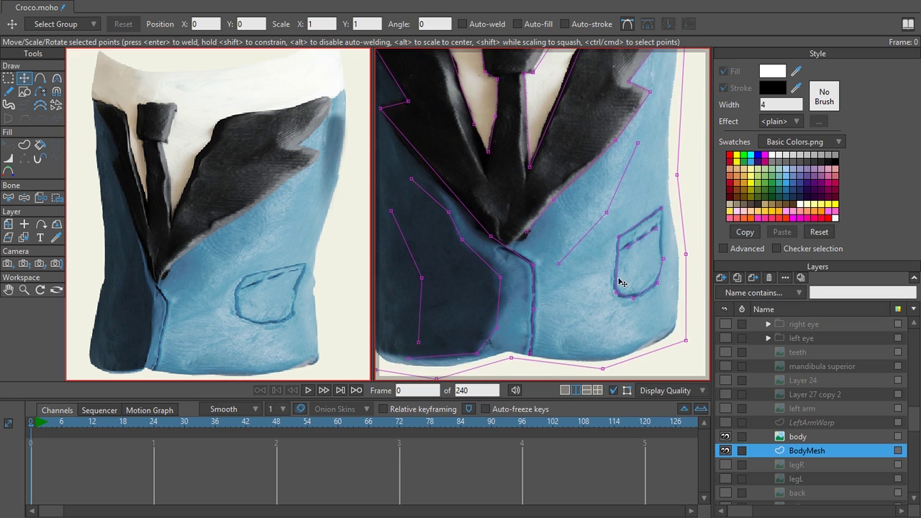
{"action": "scroll", "coordinate": [612, 277], "scroll_direction": "down", "scroll_amount": 3}
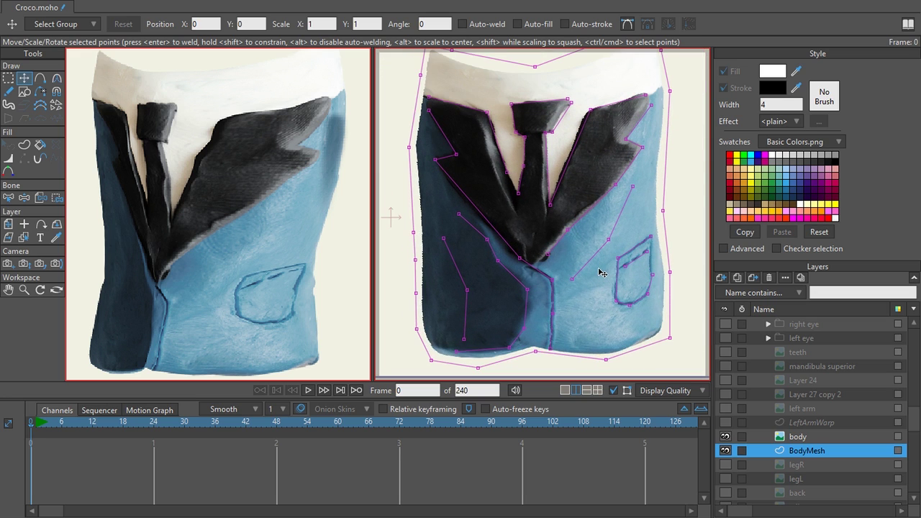